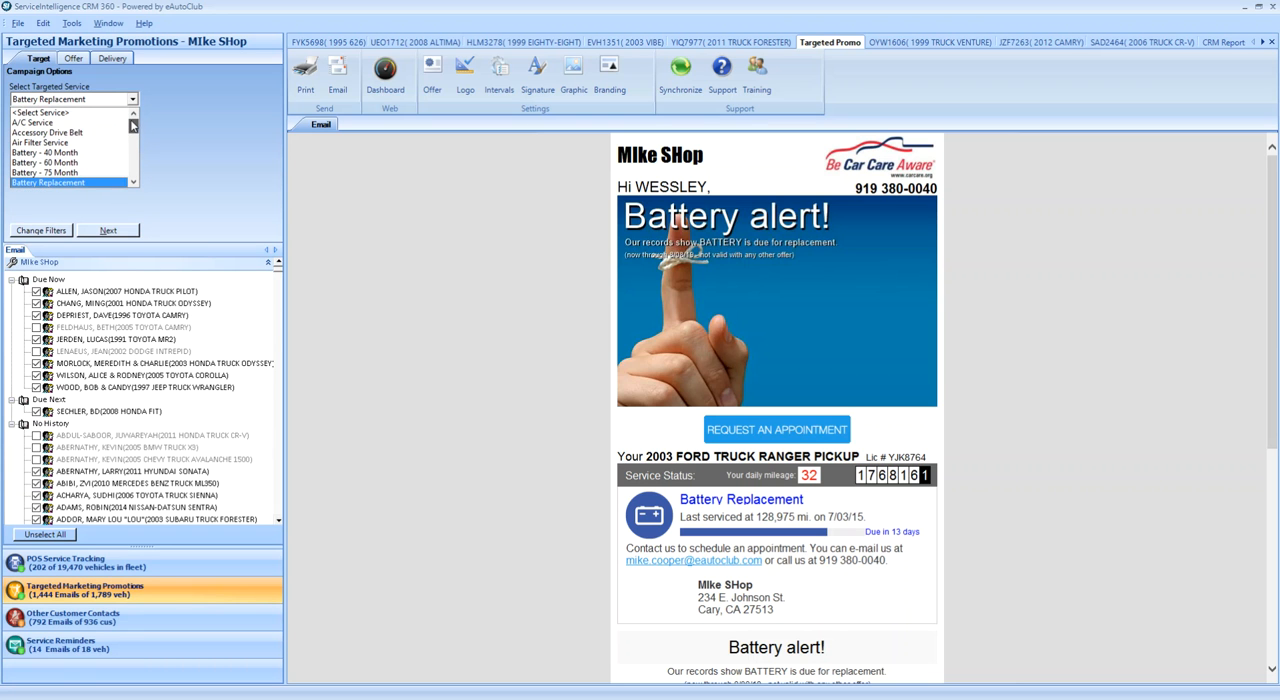
- Exclude Battery Replacement vehicles with no history and turn off the months-since-last-service and year-of-manufacture filters
left_click(172, 128)
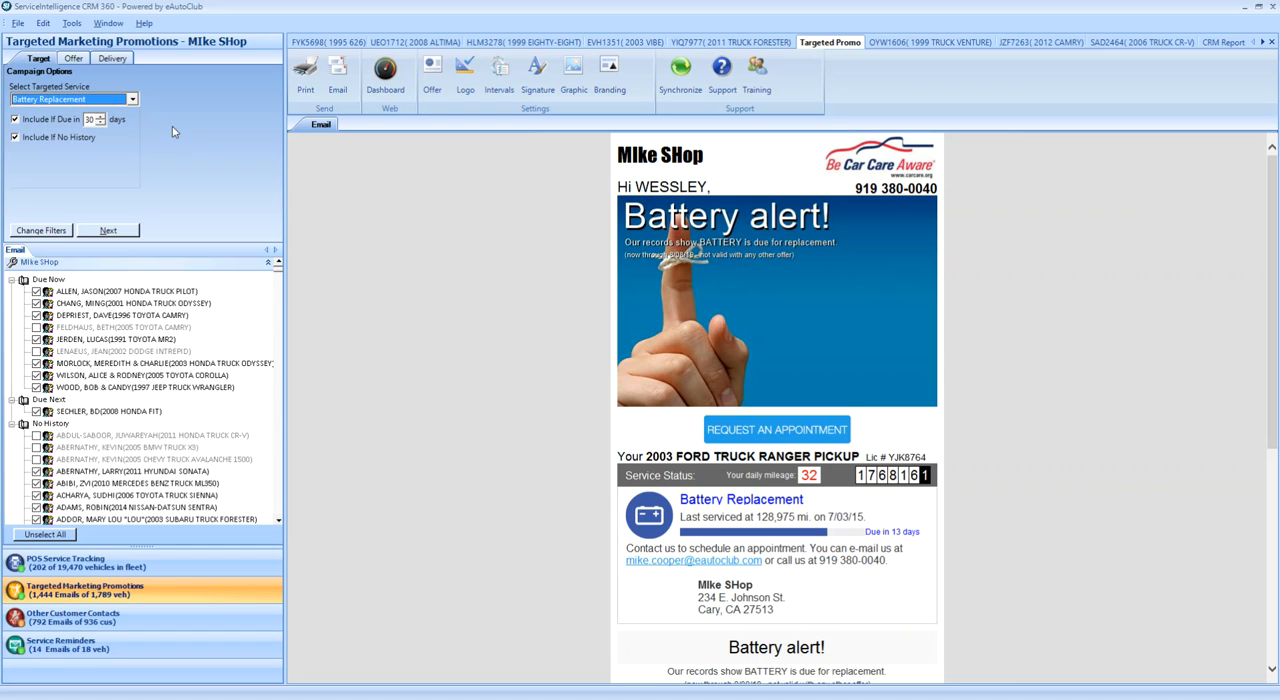
left_click(15, 138)
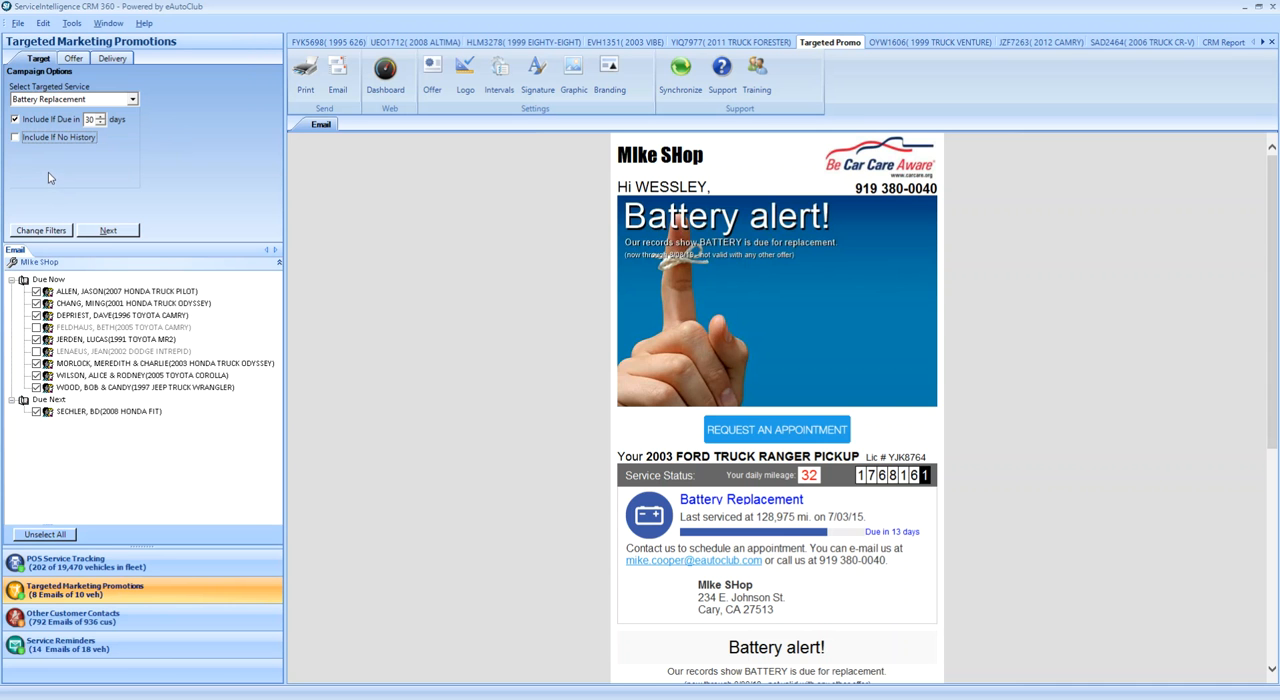
left_click(41, 230)
left_click(399, 244)
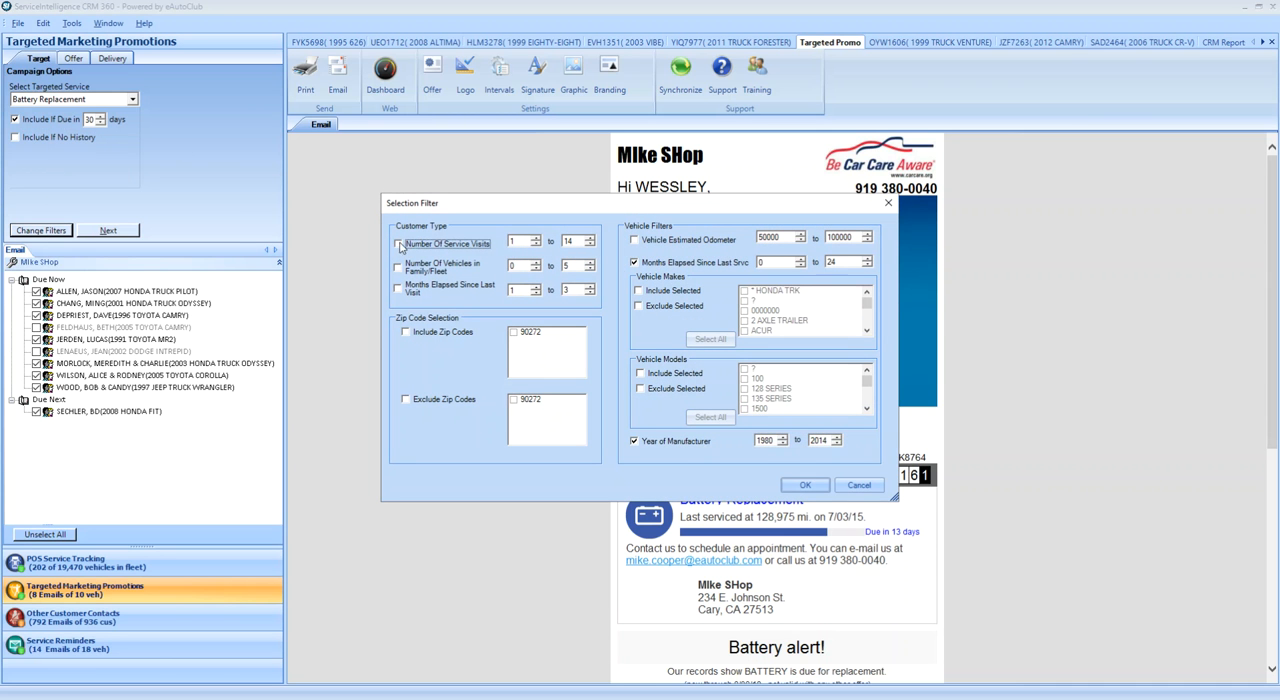
left_click(635, 263)
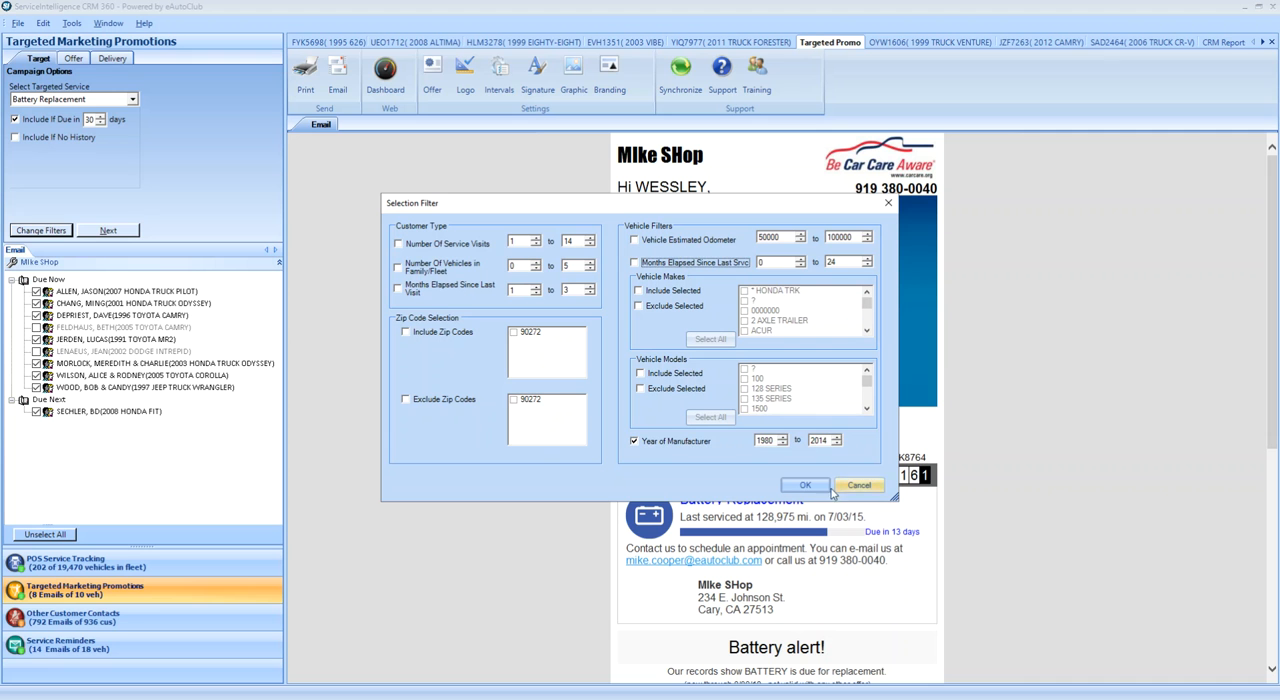
left_click(634, 441)
left_click(805, 485)
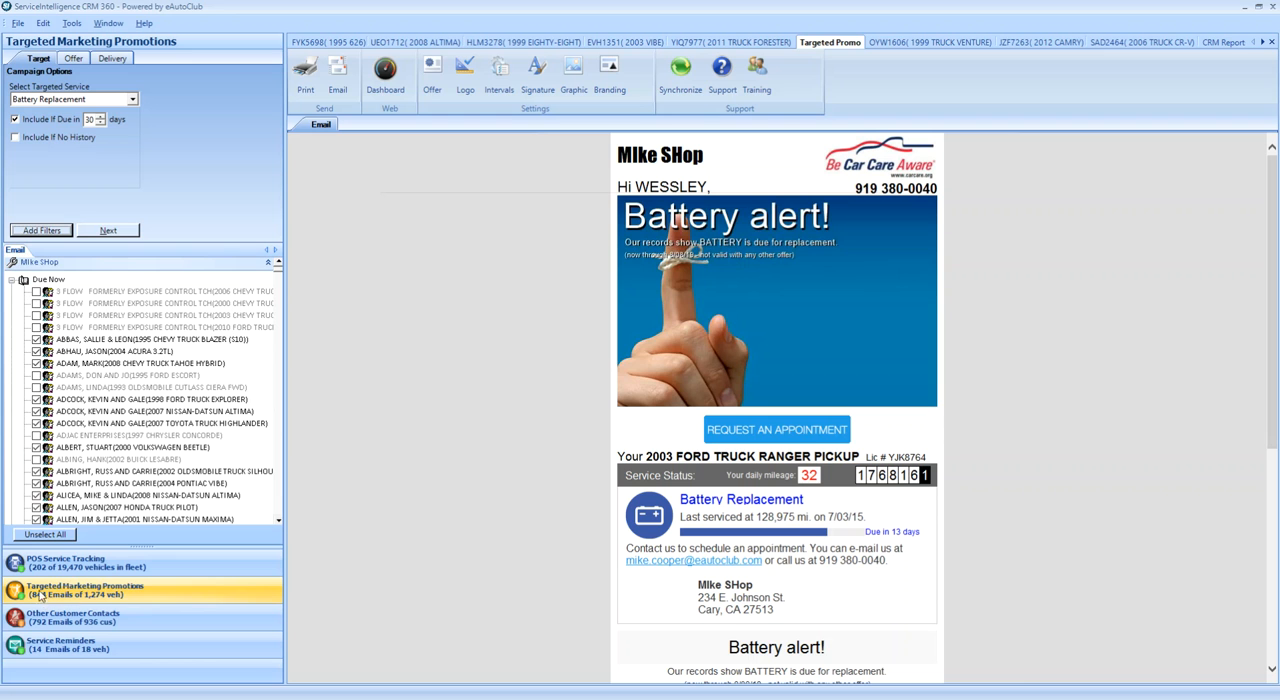
- Preview the email for the 2011 Ford Edge in the Due Next group and highlight its due status
left_click(14, 282)
left_click(126, 424)
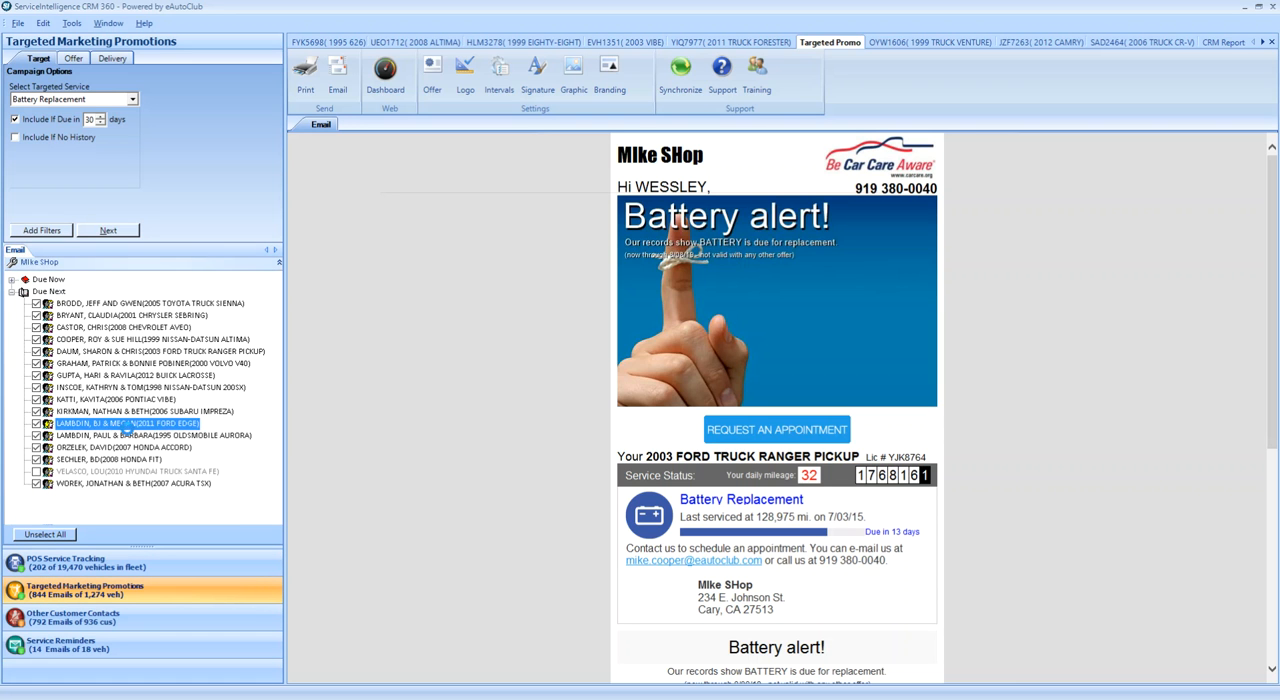
left_click_drag(870, 531, 918, 532)
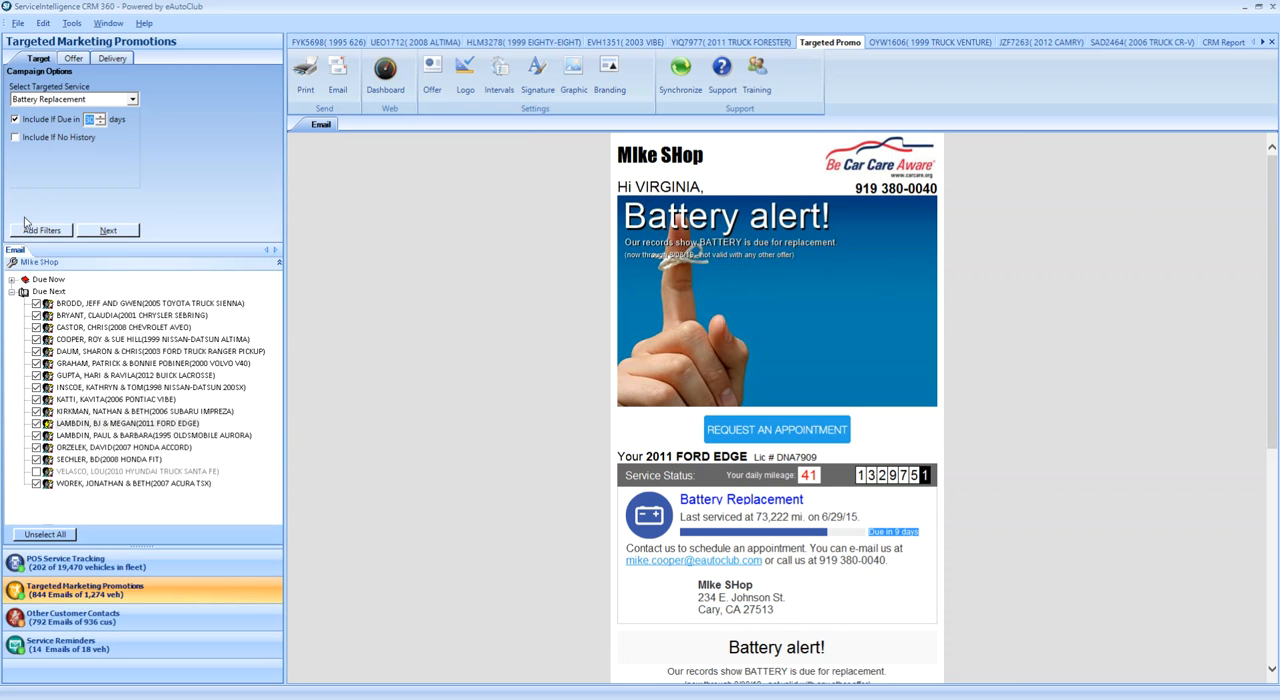
- Include vehicles with no history and preview the email for the 2006 Hyundai Sonata, highlighting its recommended service interval
left_click(15, 139)
left_click(15, 138)
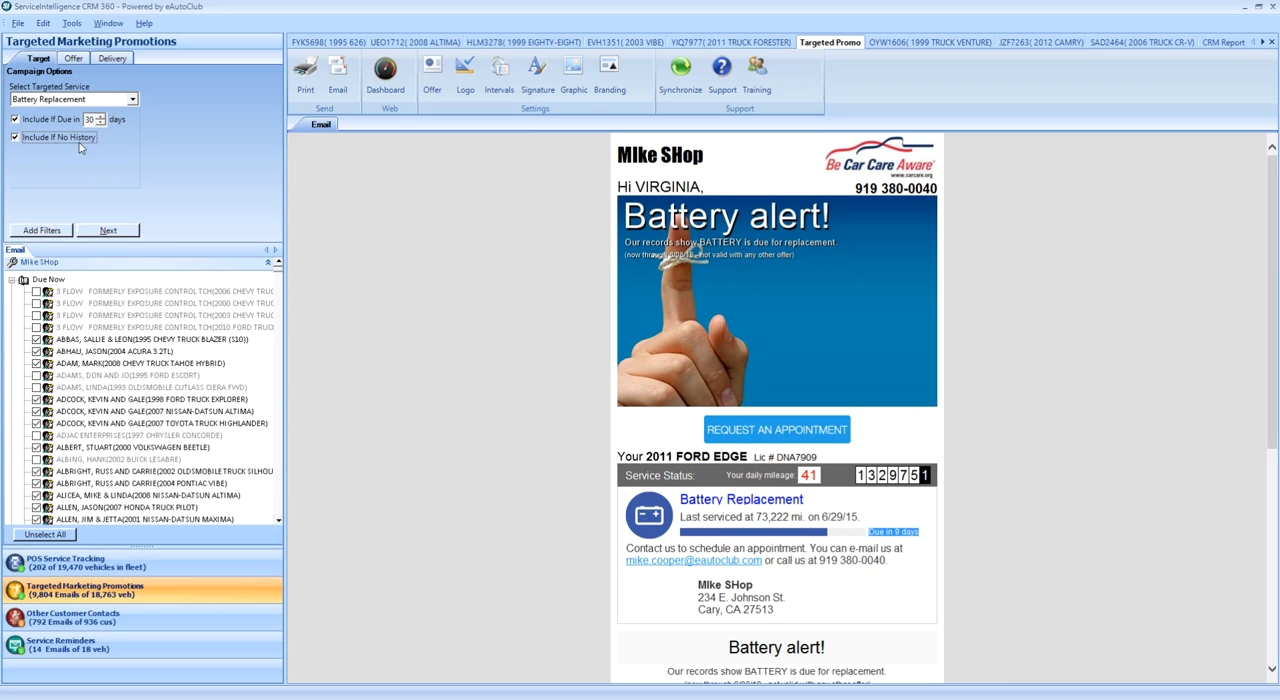
left_click(13, 280)
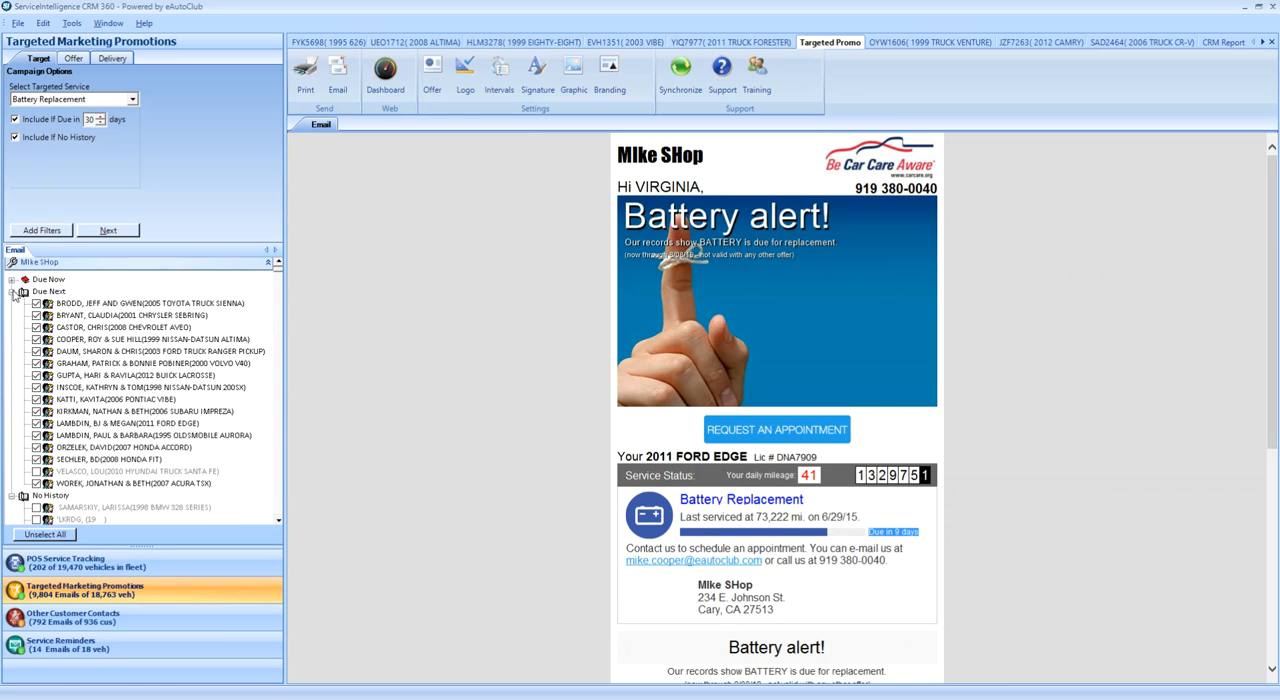
left_click(12, 291)
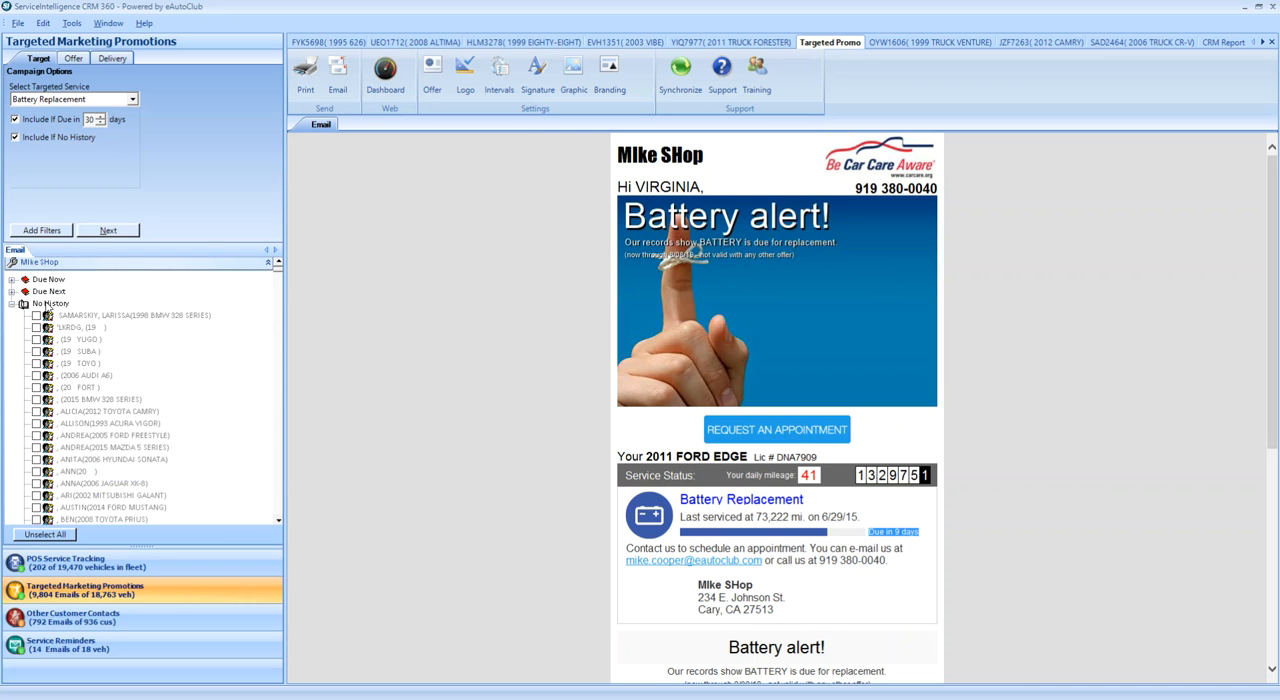
left_click(76, 460)
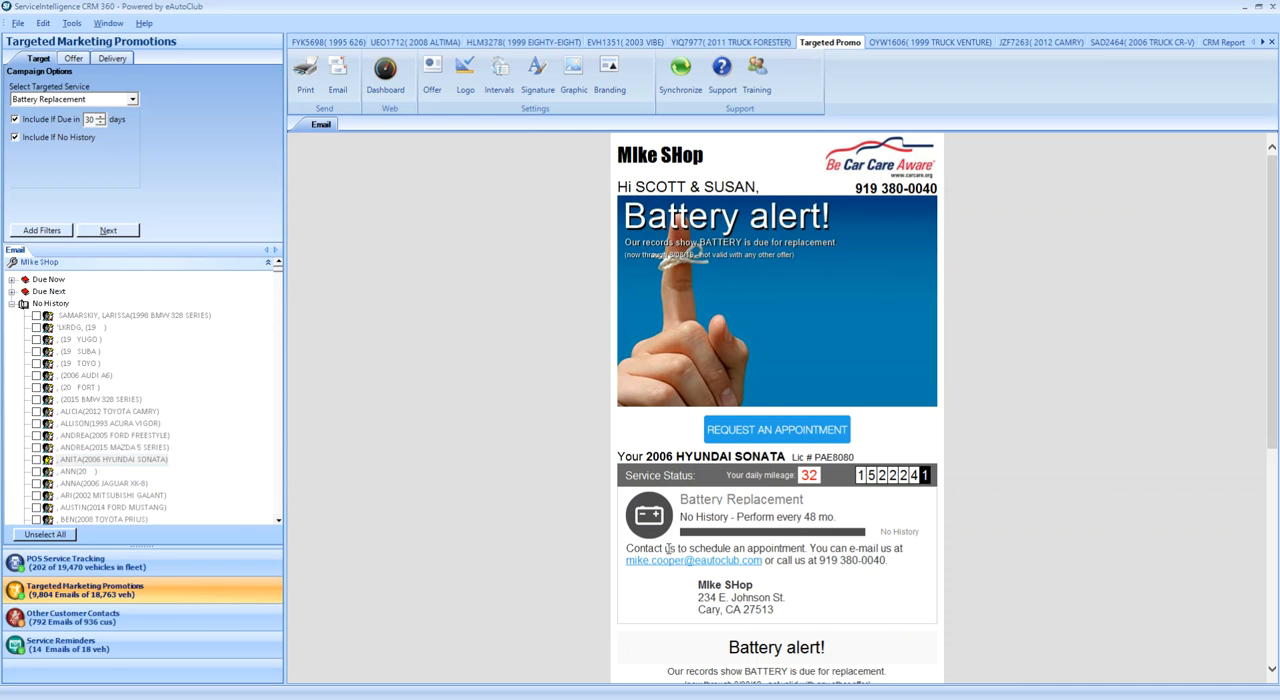
double_click(900, 532)
left_click_drag(802, 518, 831, 524)
- Filter customers to 2 to 250 service visits and enable the filter for 0 to 5 vehicles per family or fleet
left_click(41, 231)
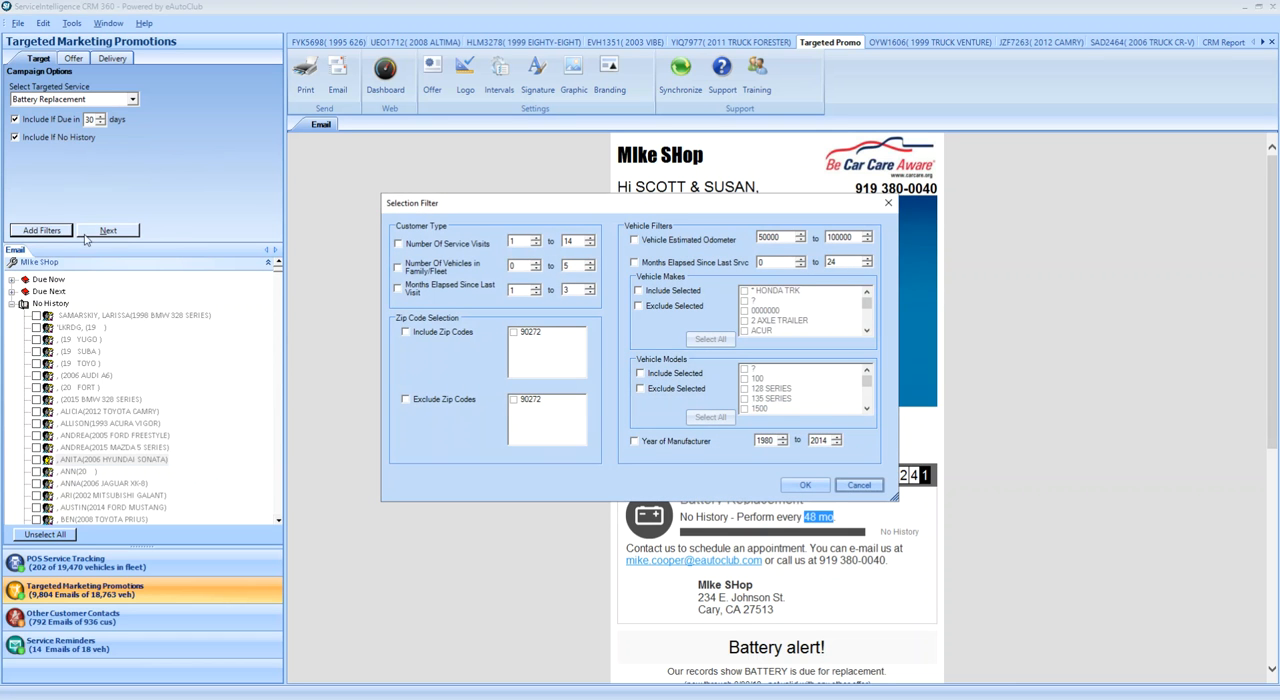
left_click(398, 244)
double_click(512, 242)
double_click(562, 242)
left_click(514, 244)
left_click(398, 268)
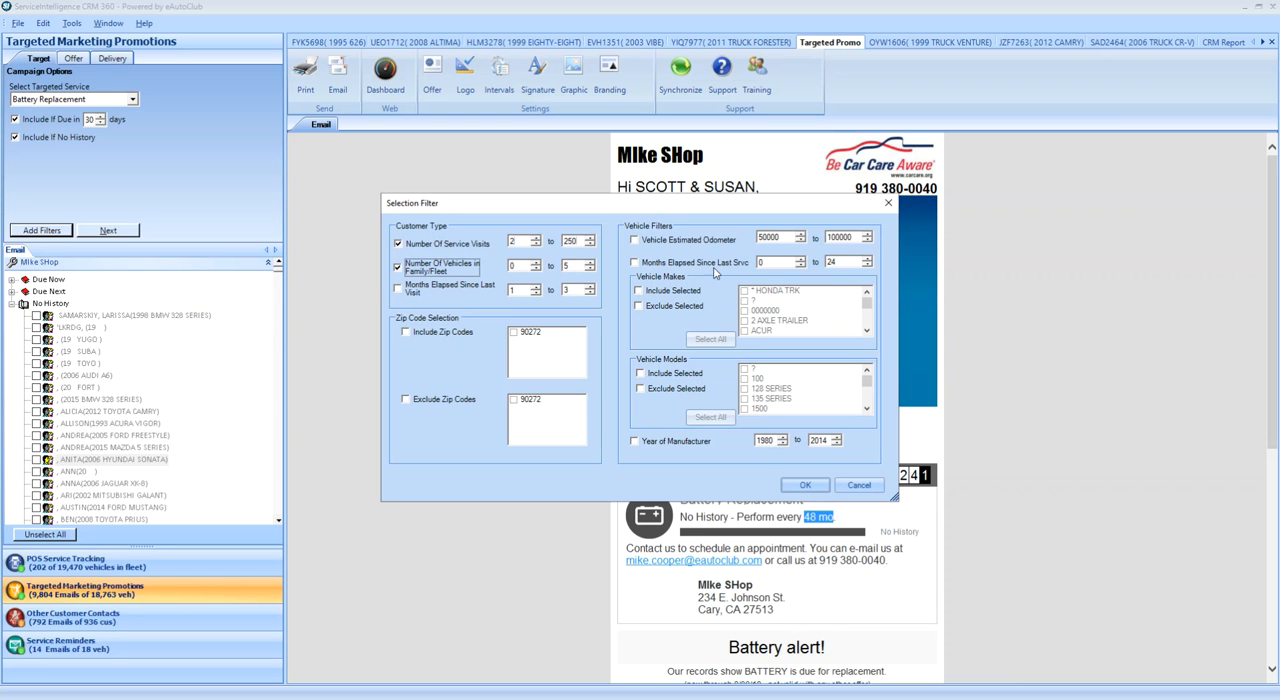
- Limit vehicles to 2 to 24 months since last service and manufacture years 1980 to 2014, and apply the filters
left_click(634, 265)
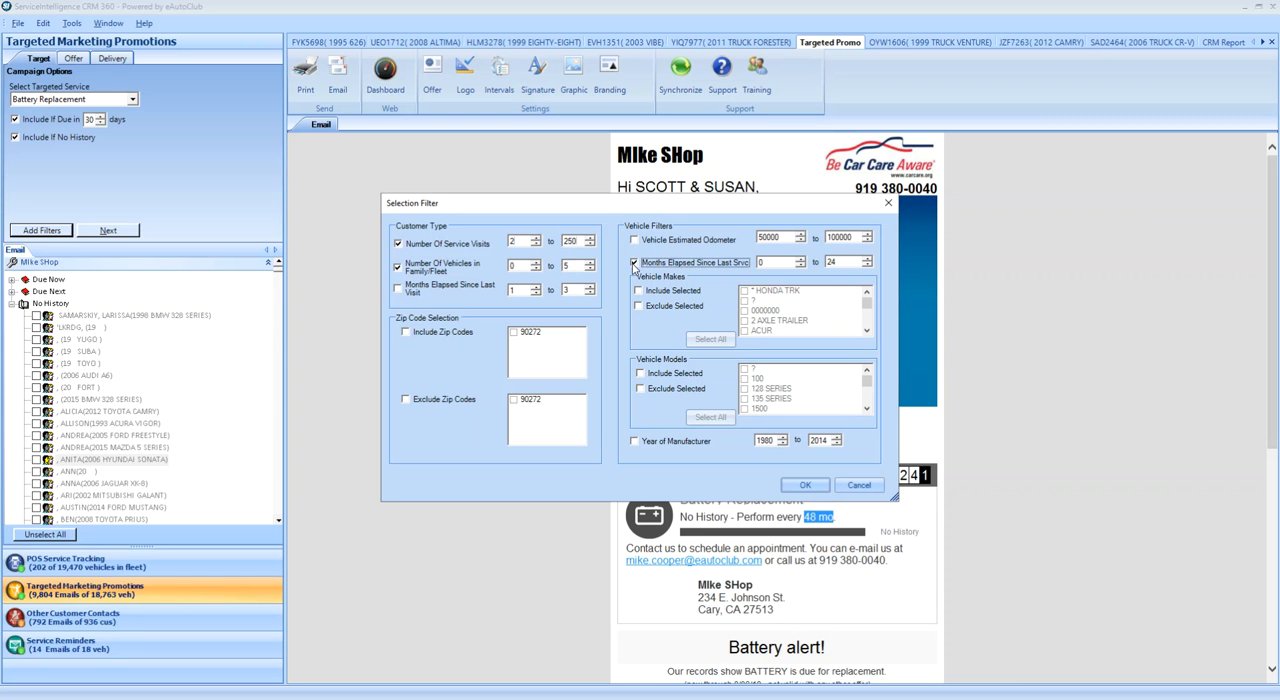
left_click(762, 262)
type("2")
double_click(835, 262)
left_click(636, 442)
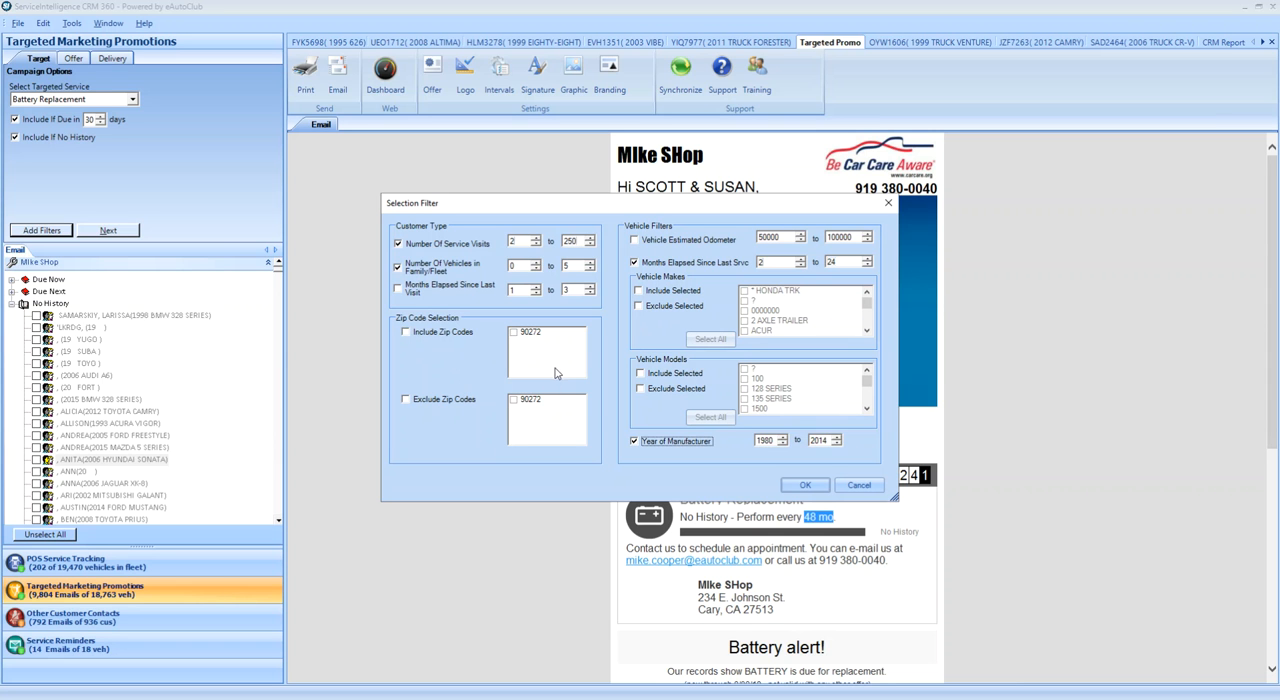
left_click(805, 486)
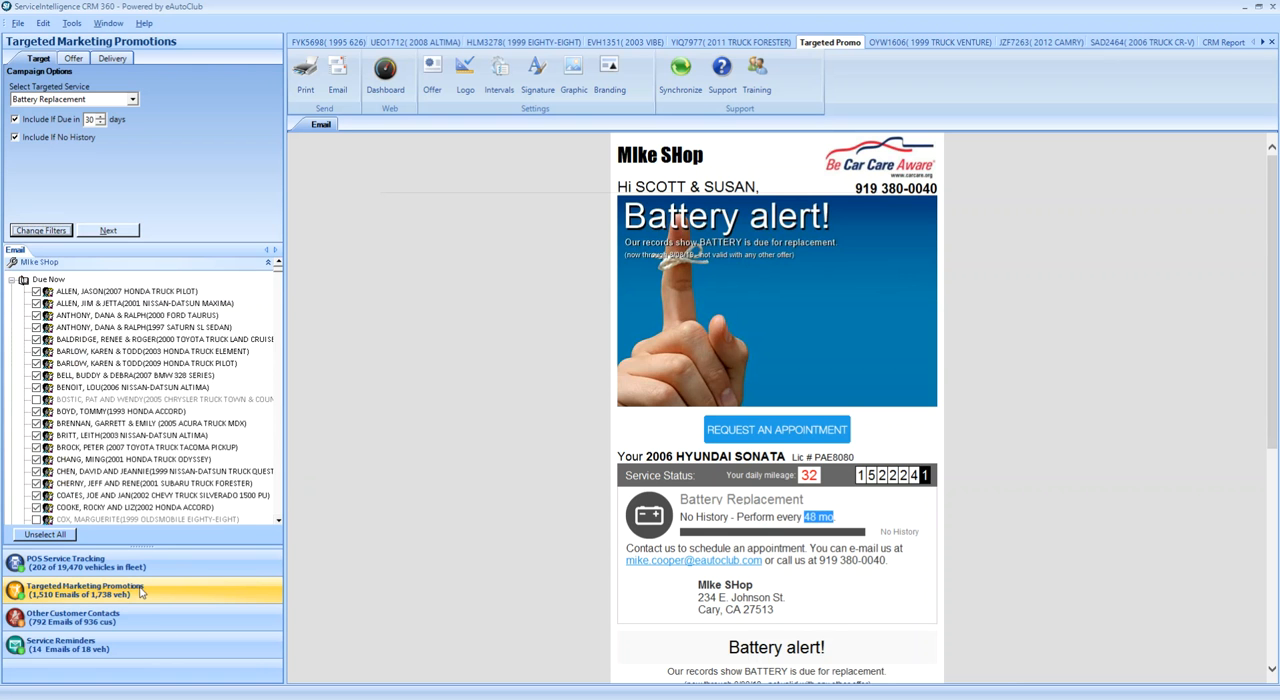
- Set the minimum number of service visits to 10 and apply the filter
left_click(36, 232)
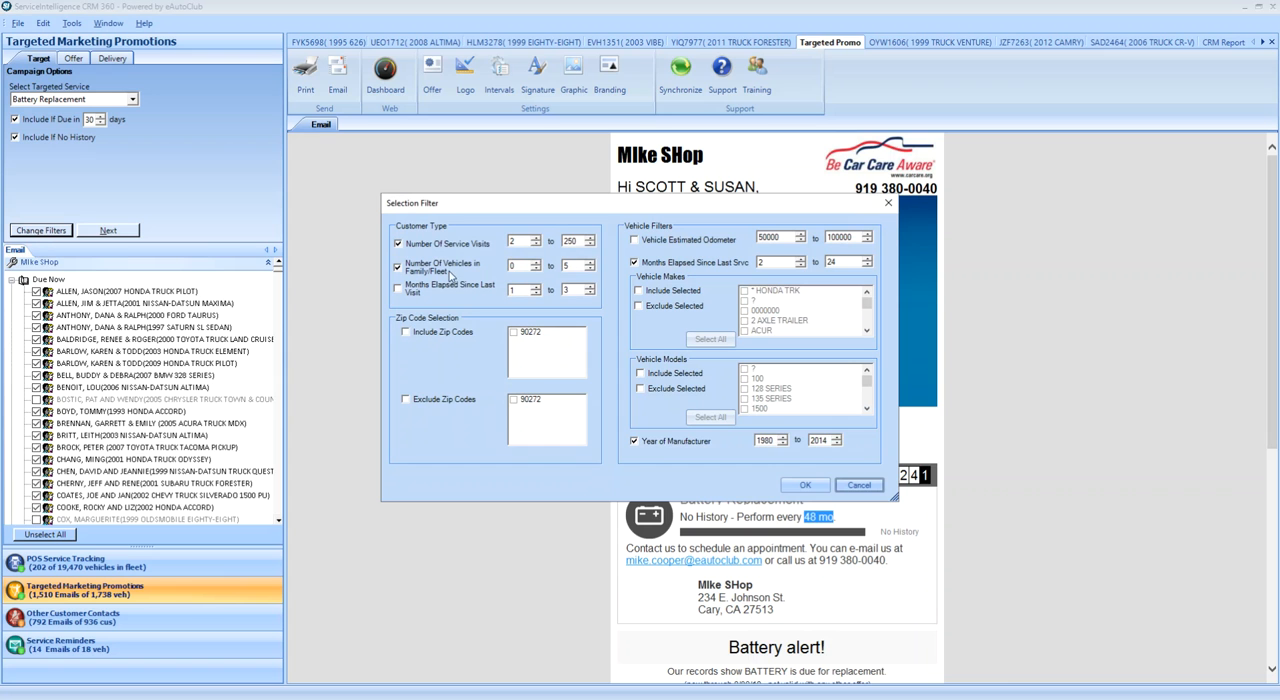
double_click(524, 242)
left_click(805, 485)
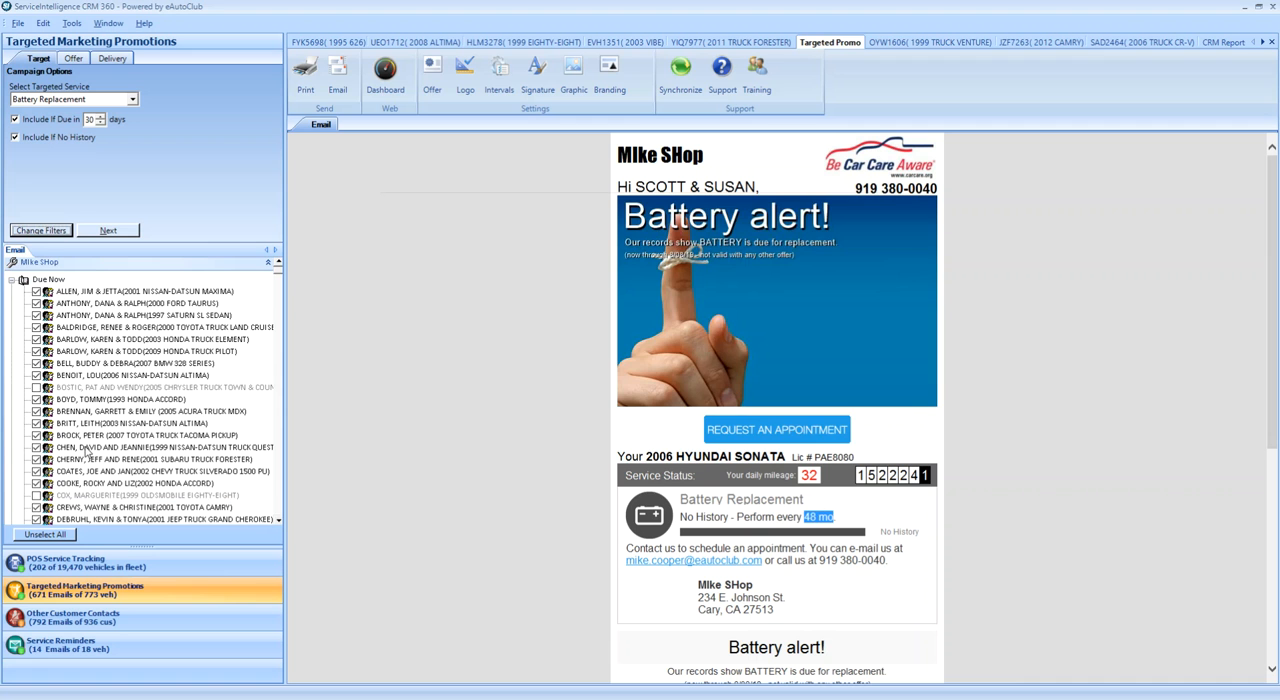
- Set the number of service visits filter to 2 to 9, apply it and review the filter settings
left_click(44, 231)
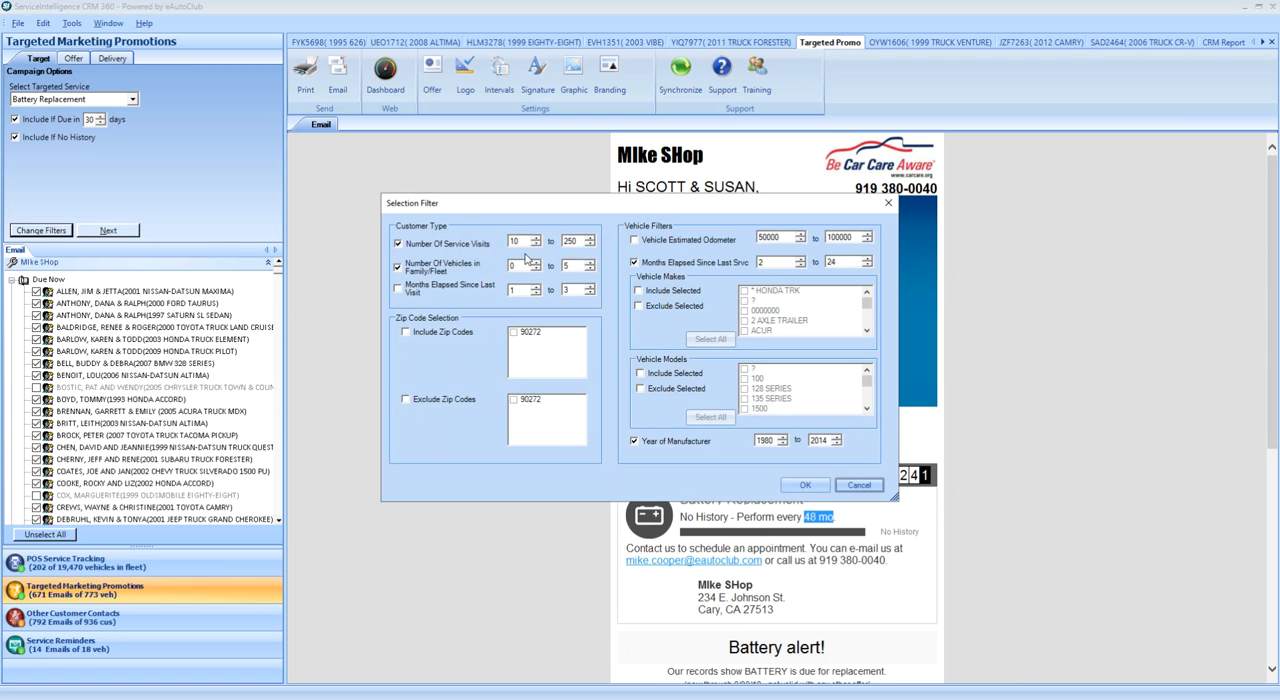
left_click_drag(528, 242, 507, 245)
type("2")
left_click_drag(586, 242, 561, 245)
left_click(806, 486)
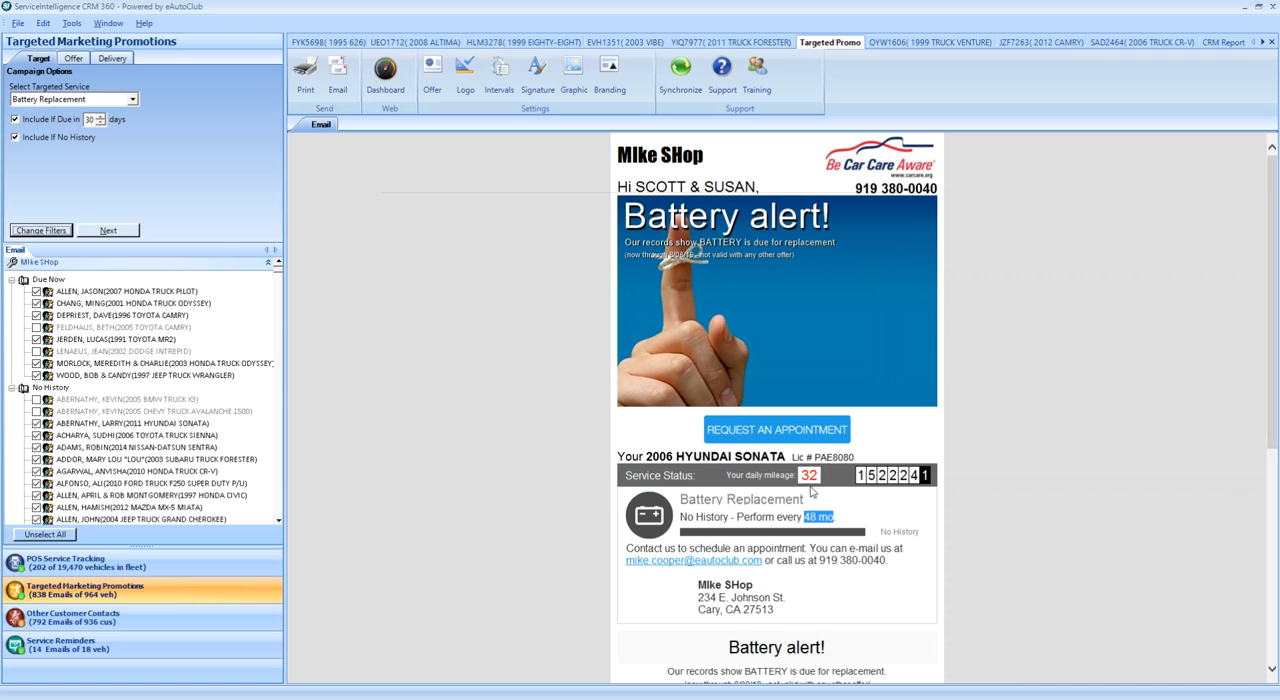
left_click(45, 231)
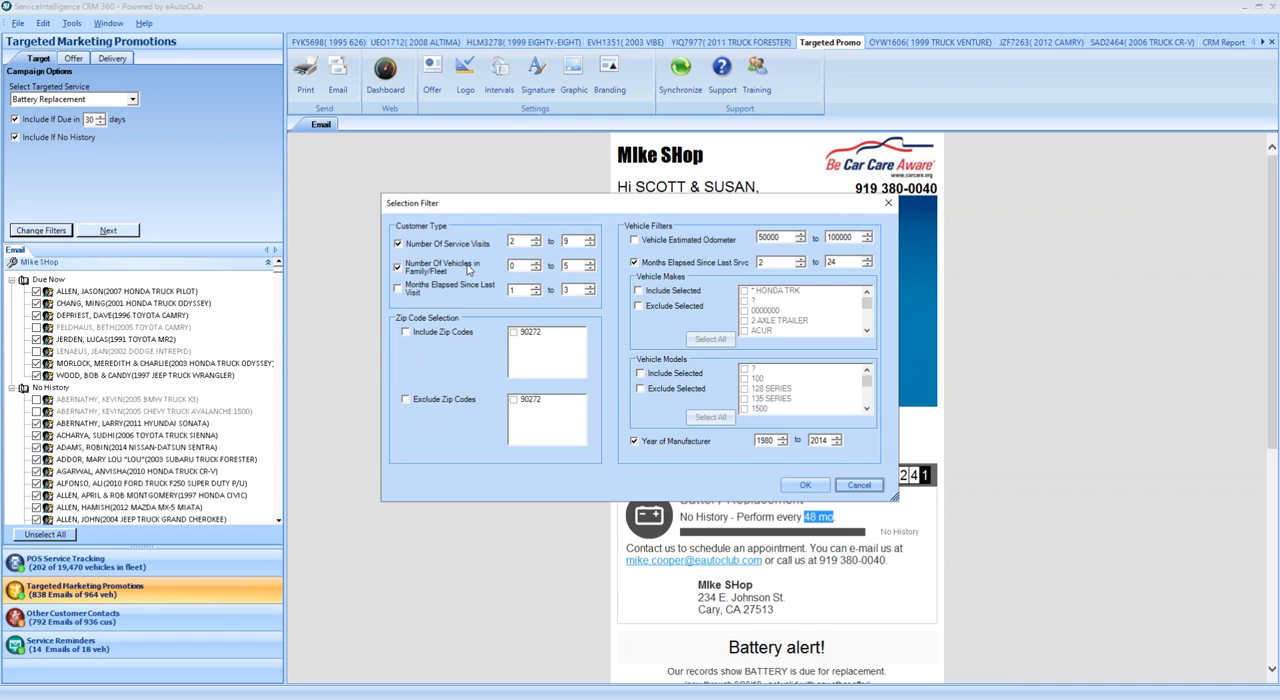
left_click(858, 485)
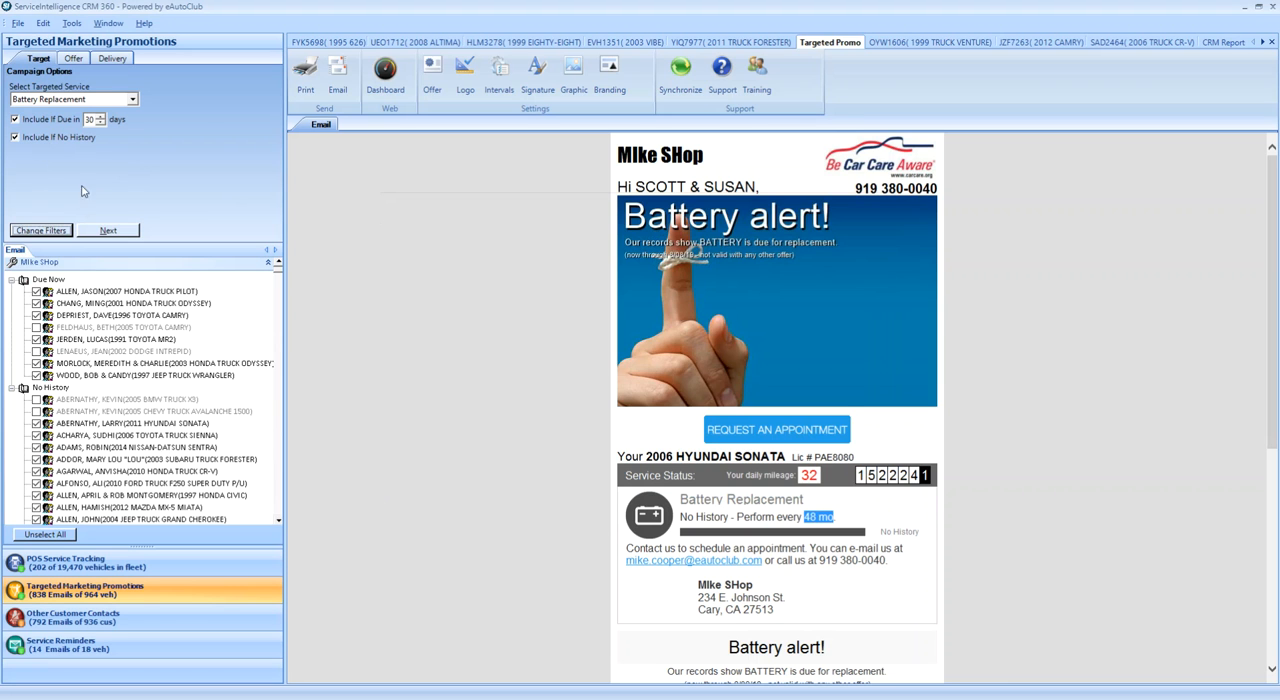
- Change the promotion's line 1 text to "Battery Service" and highlight the line 2 text
left_click(75, 60)
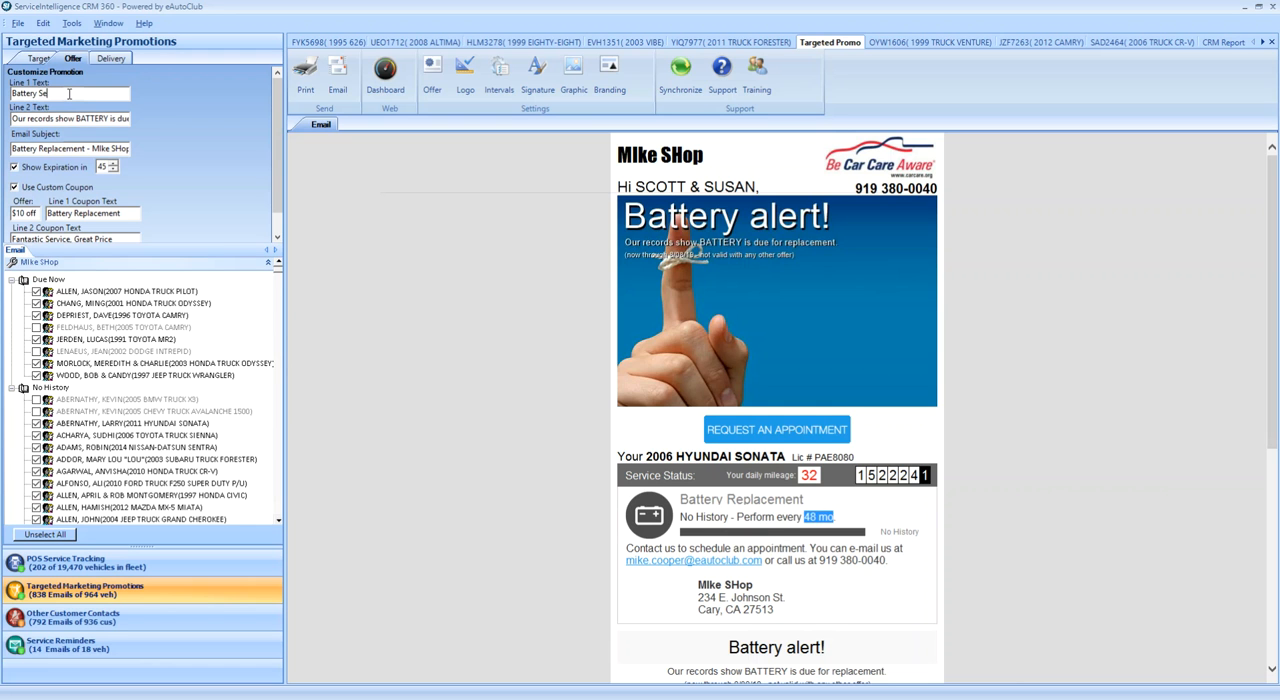
left_click(82, 116)
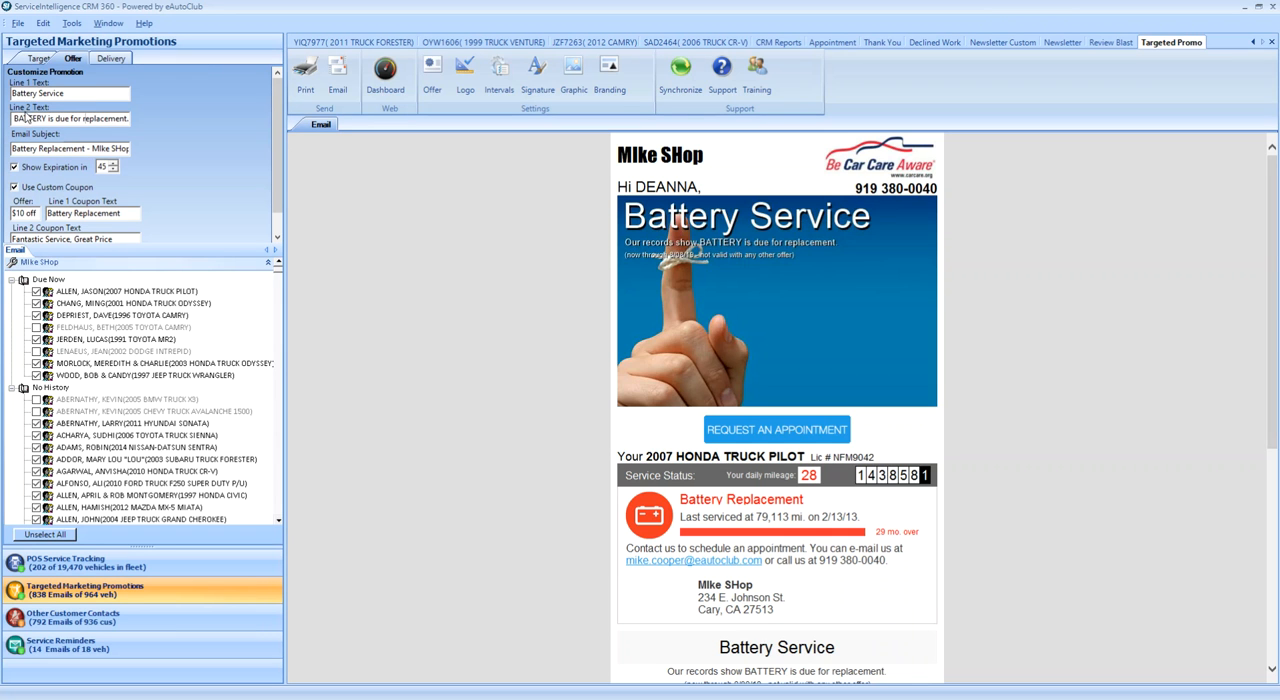
left_click_drag(26, 116, 136, 122)
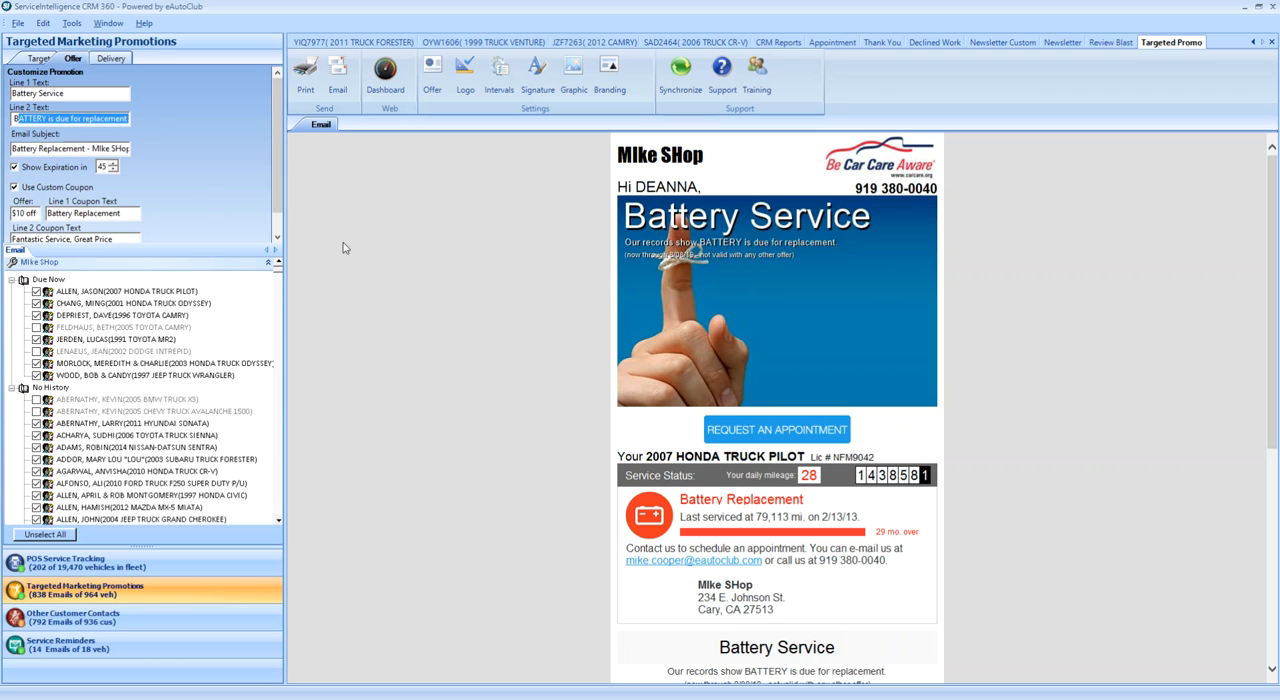
- Replace the email subject with "Important Service Alert from Mikes Shop"
left_click(64, 148)
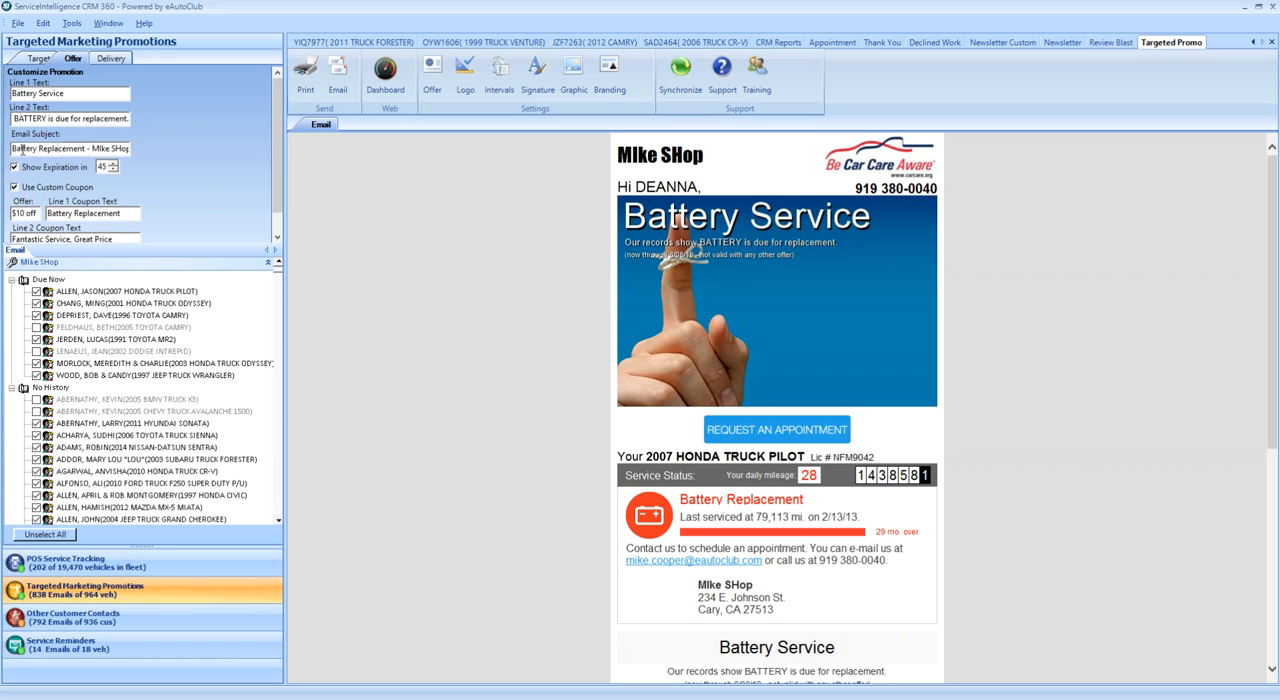
left_click_drag(13, 153, 174, 154)
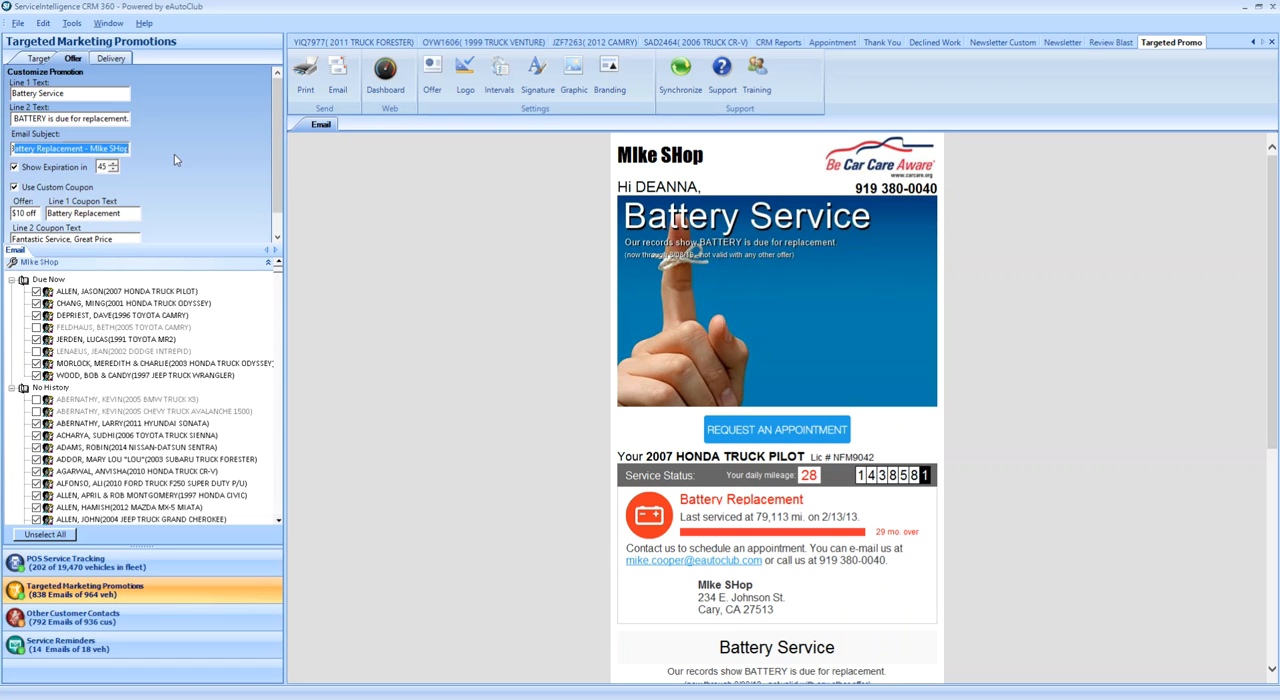
key("BackSpace")
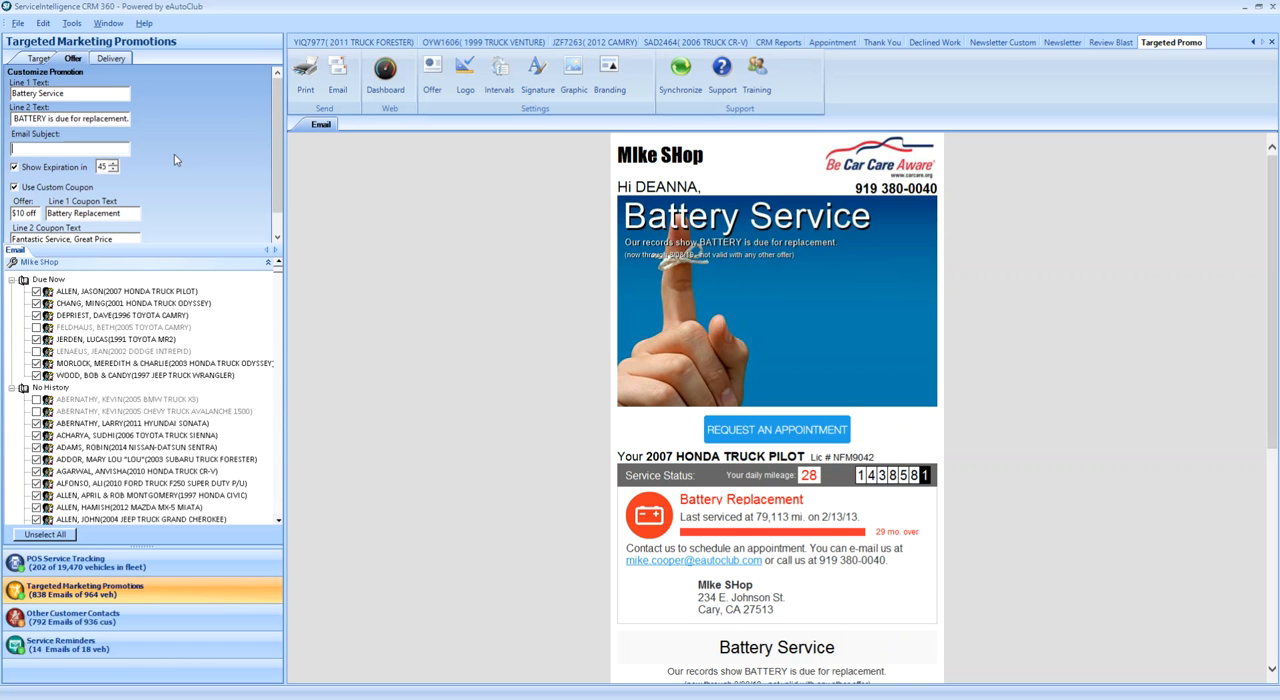
type("Important ")
type("Service Ale")
type("rt from")
type(" Mikes Sh")
type("op")
left_click_drag(127, 148, 8, 150)
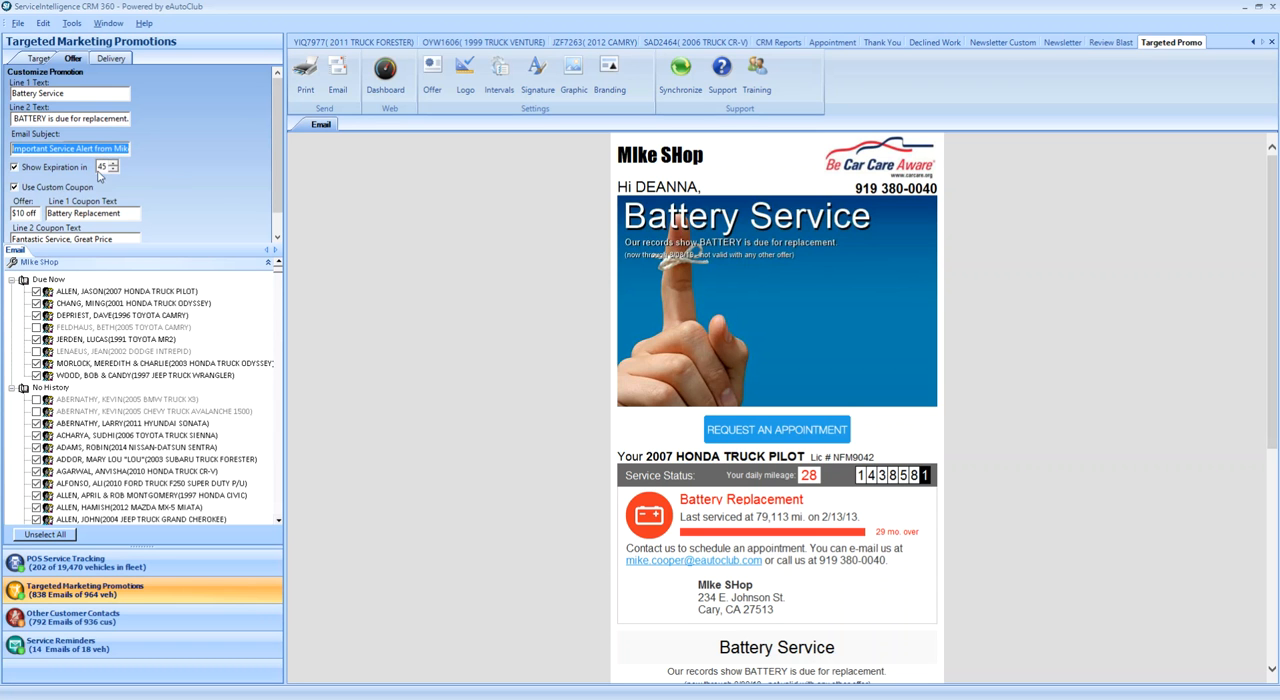
- Turn off the promotion's expiration and preview the email for the 2002 Dodge Intrepid
left_click(15, 169)
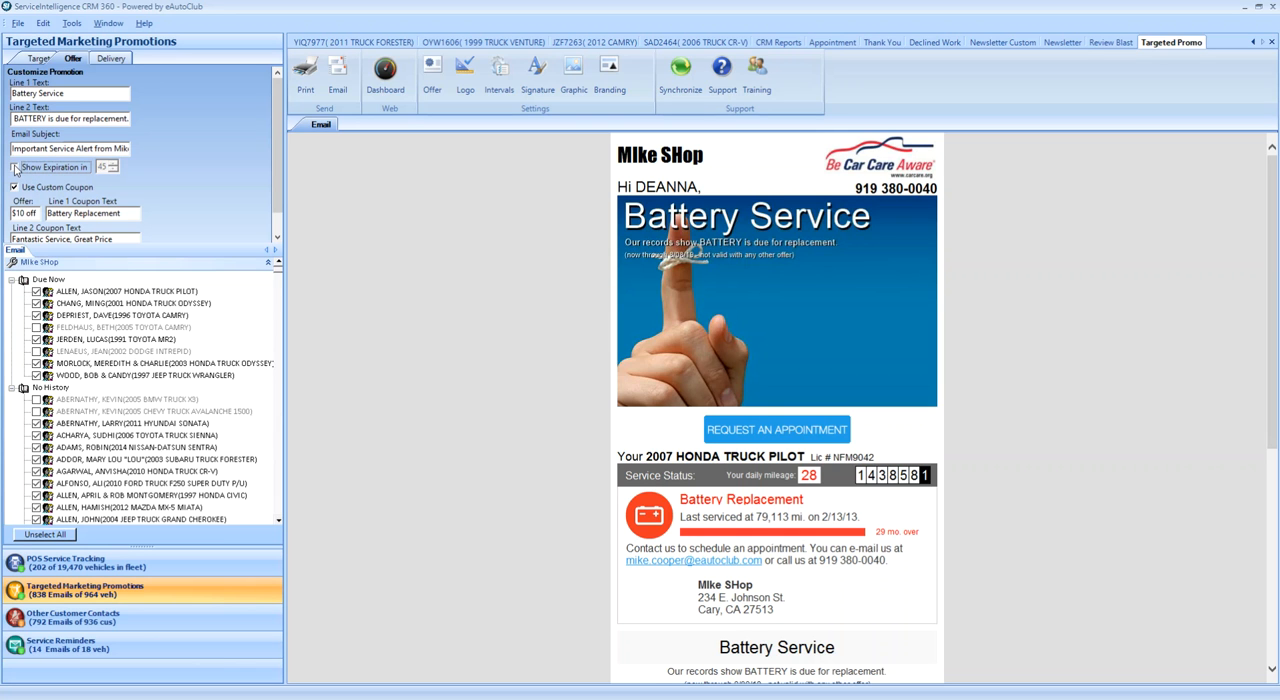
left_click(148, 351)
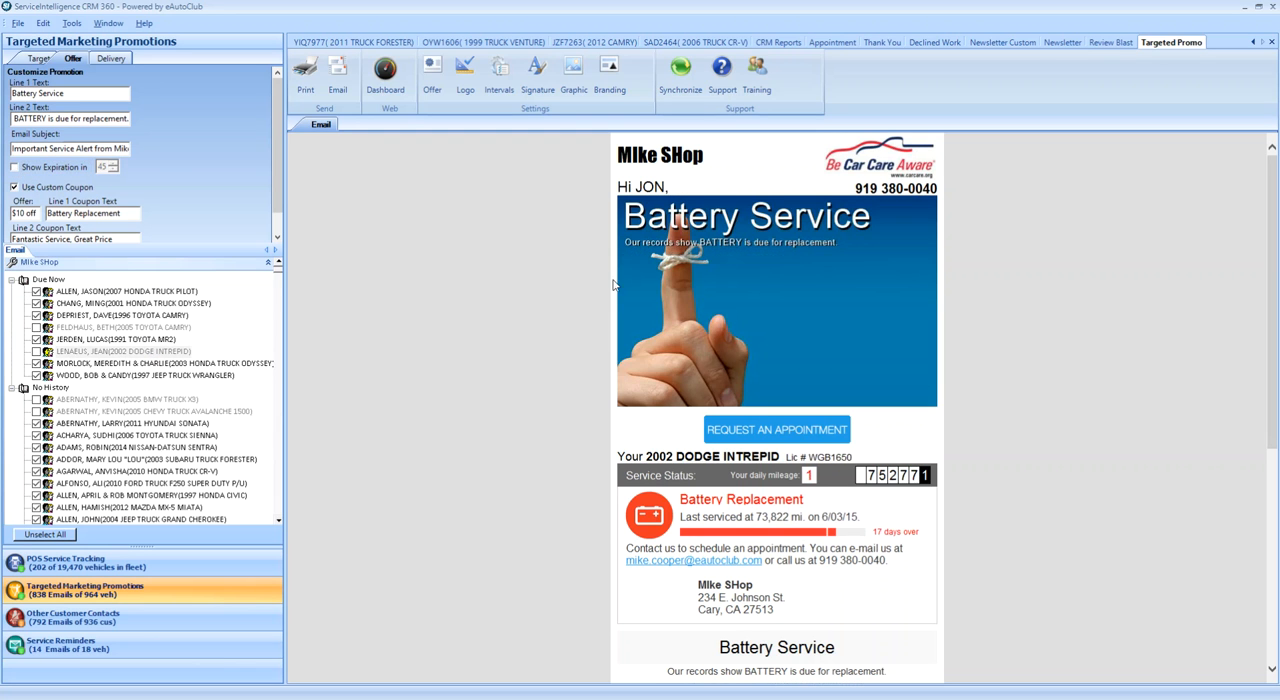
- Show the promotion's expiration in 7 days and preview the email for the 1996 Toyota Camry
left_click(16, 169)
left_click(107, 168)
type("30")
left_click_drag(107, 167, 94, 166)
type("7")
left_click(135, 316)
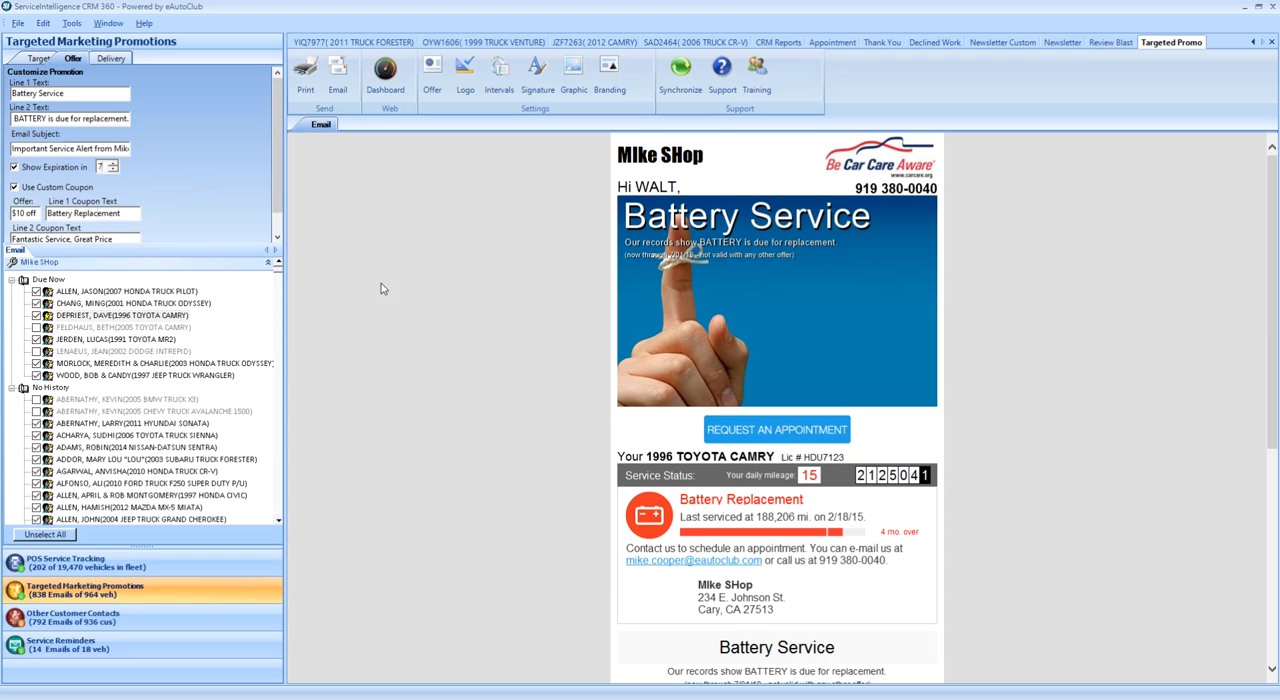
- Change the custom coupon's offer to $50 off
scroll(411, 298, "down", 1)
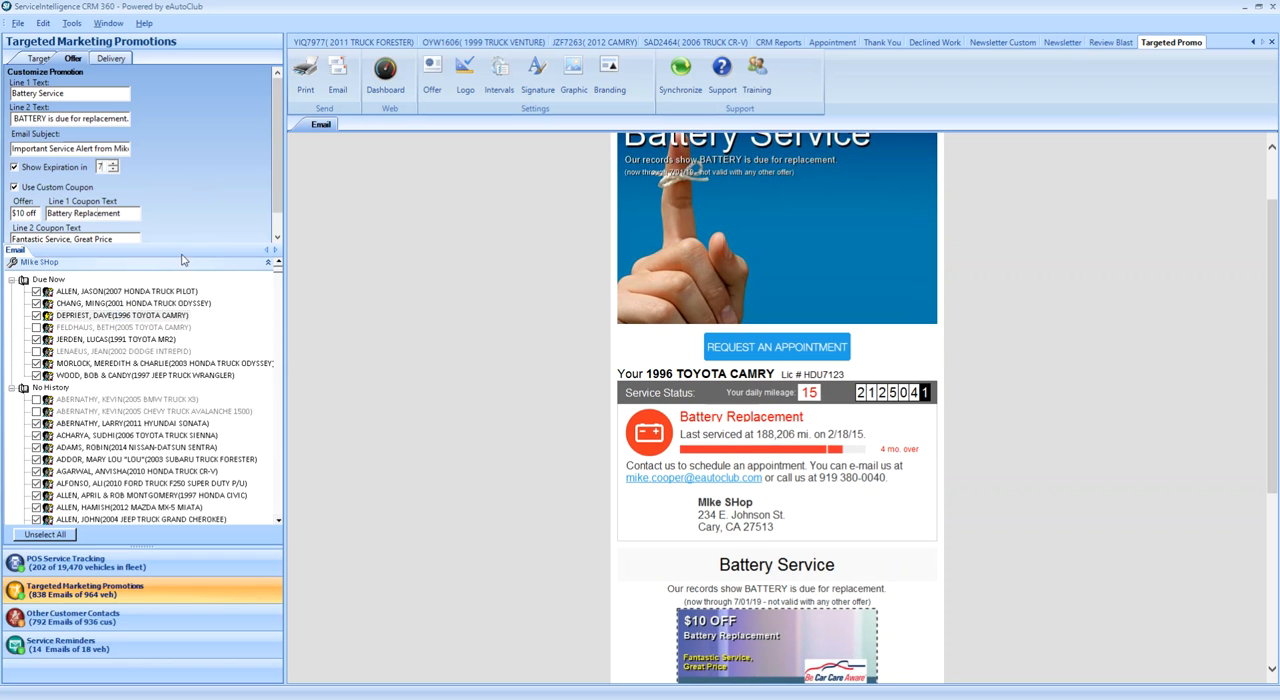
scroll(391, 422, "down", 3)
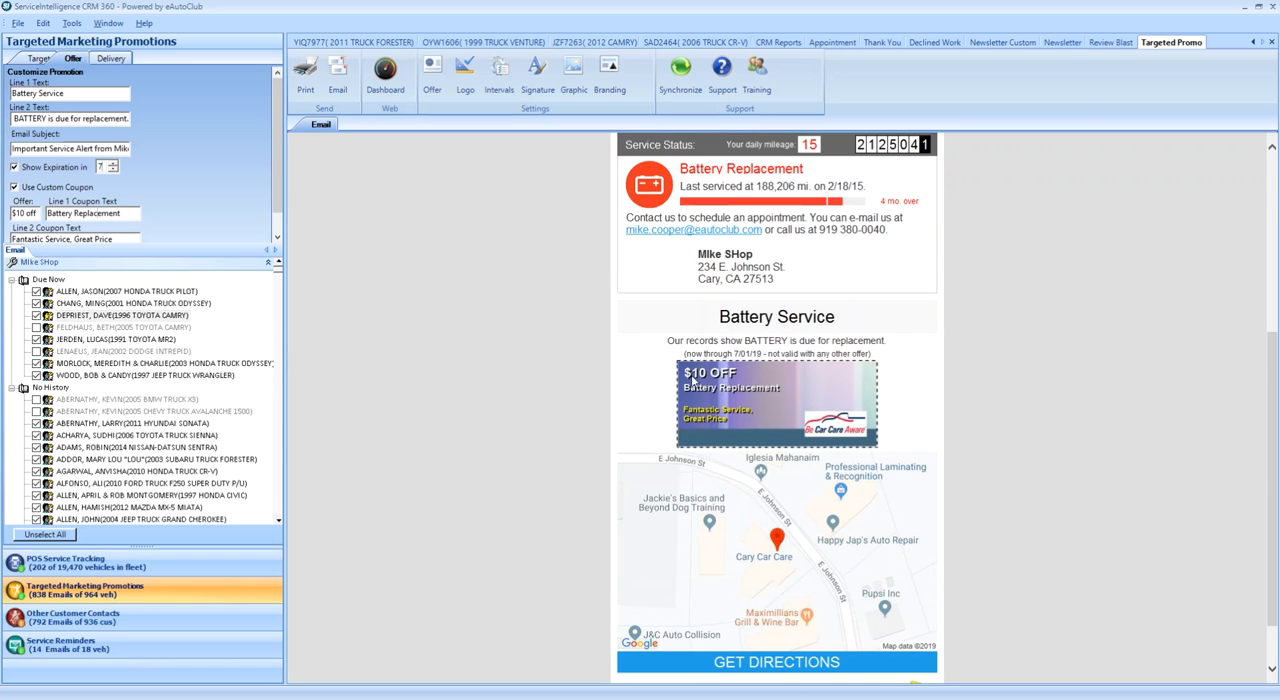
left_click(25, 214)
key("BackSpace")
key("BackSpace")
type("50")
left_click(79, 214)
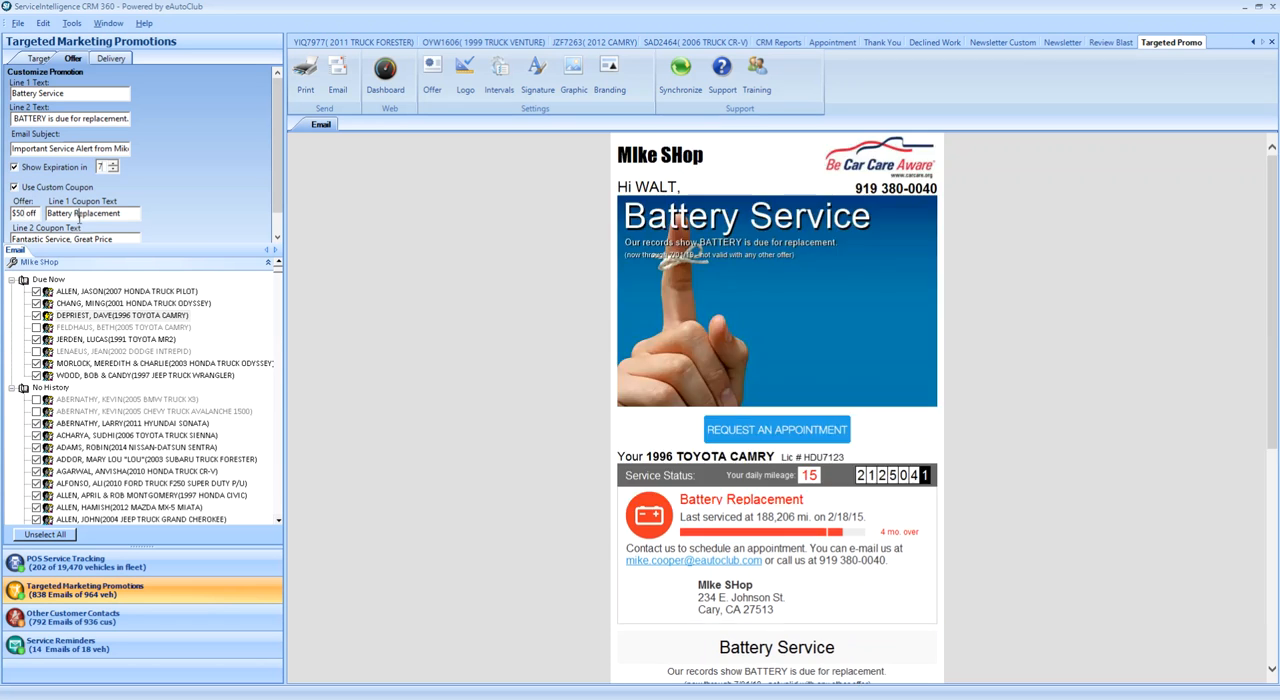
- Review the custom coupon's two text lines and how the coupon appears in the email preview
scroll(529, 435, "down", 3)
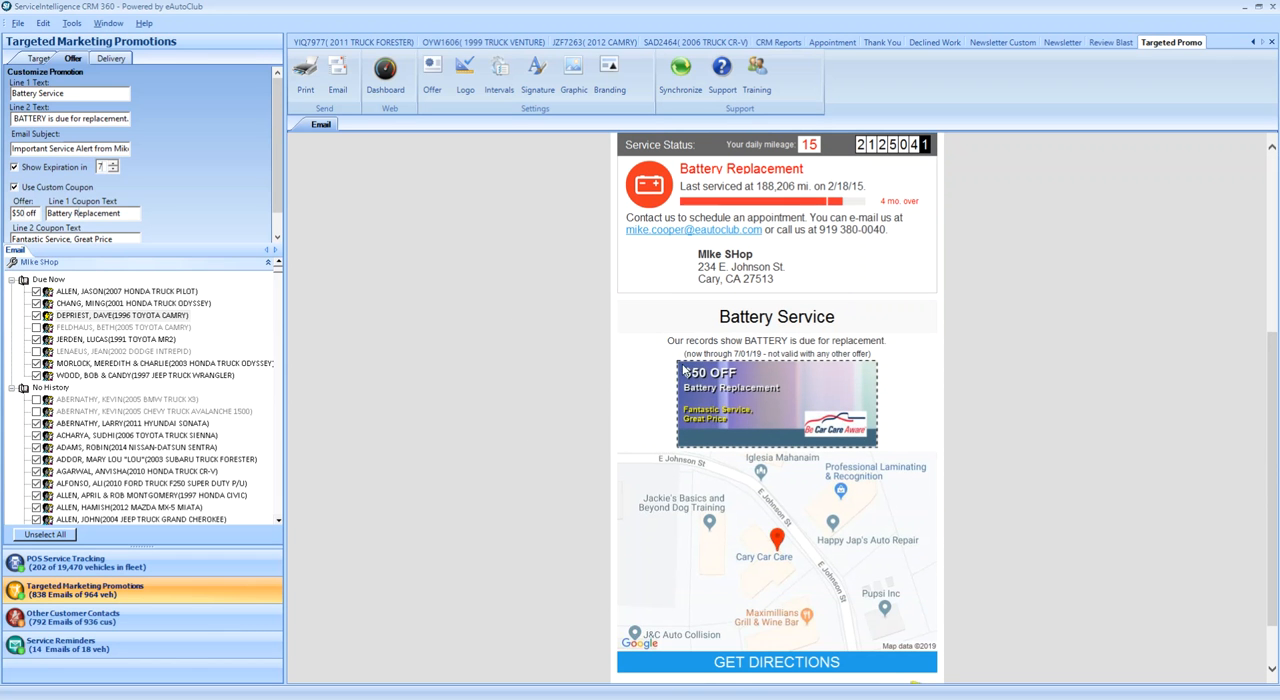
double_click(127, 213)
left_click_drag(122, 236, 28, 233)
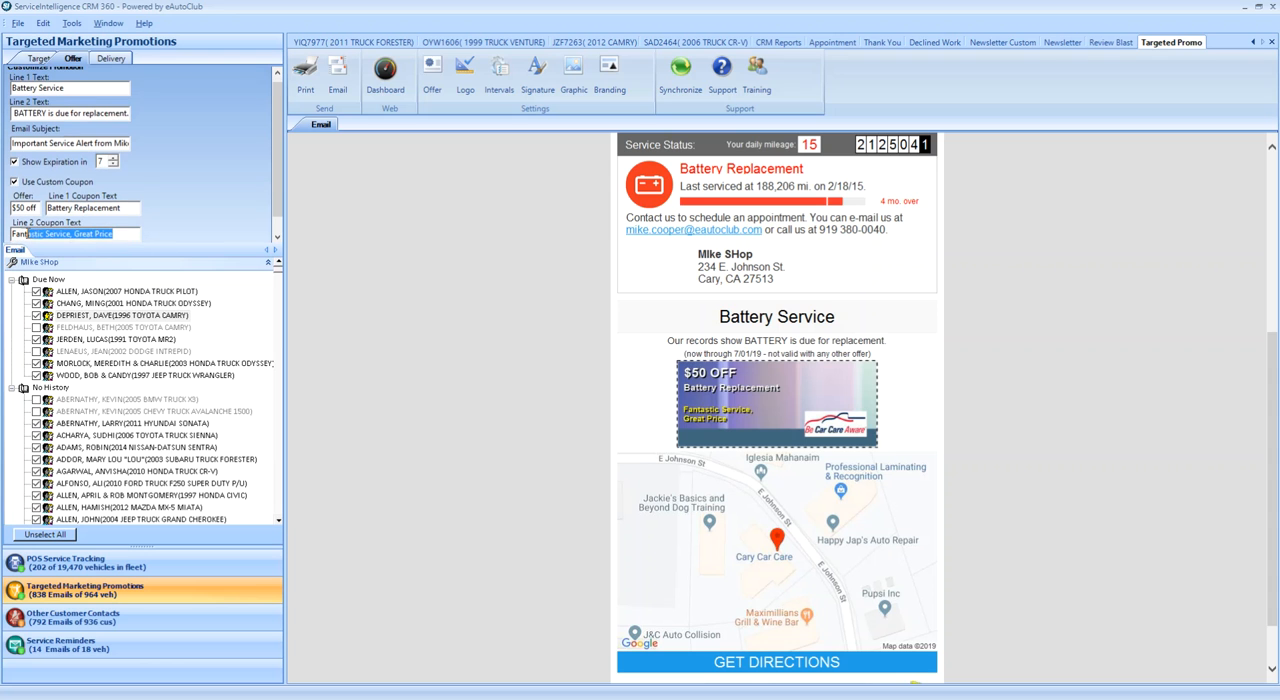
left_click(277, 237)
scroll(277, 237, "up", 1)
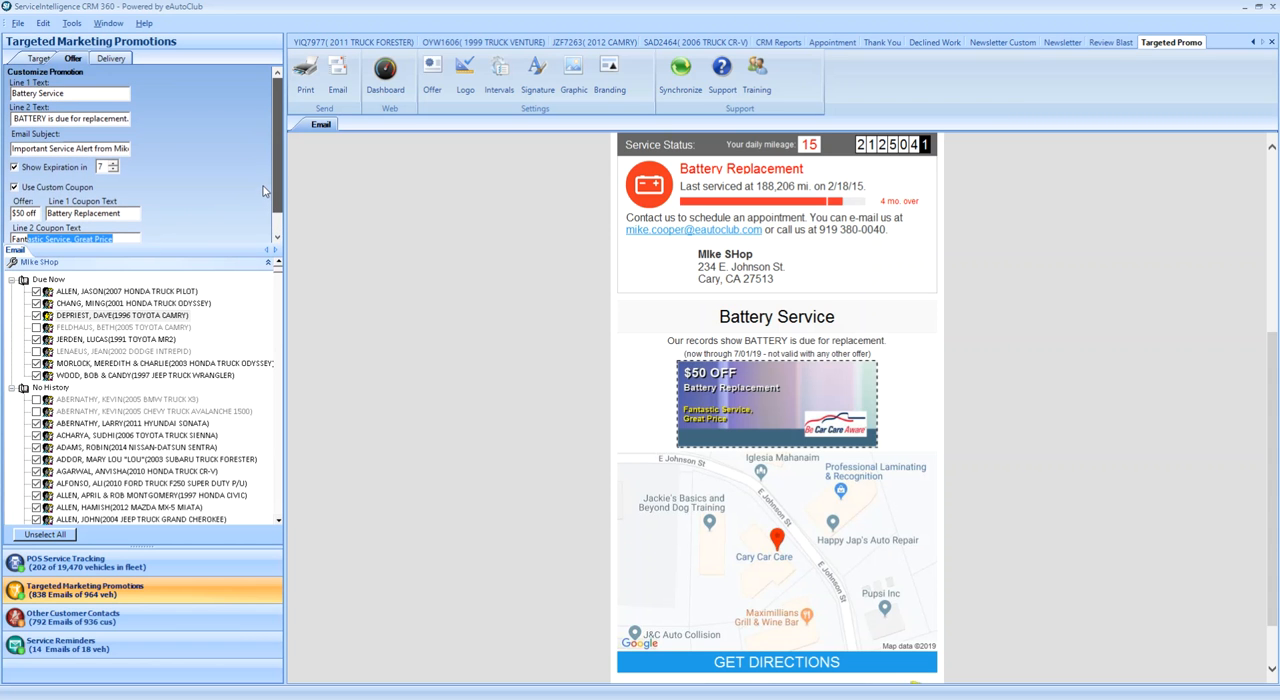
left_click(405, 318)
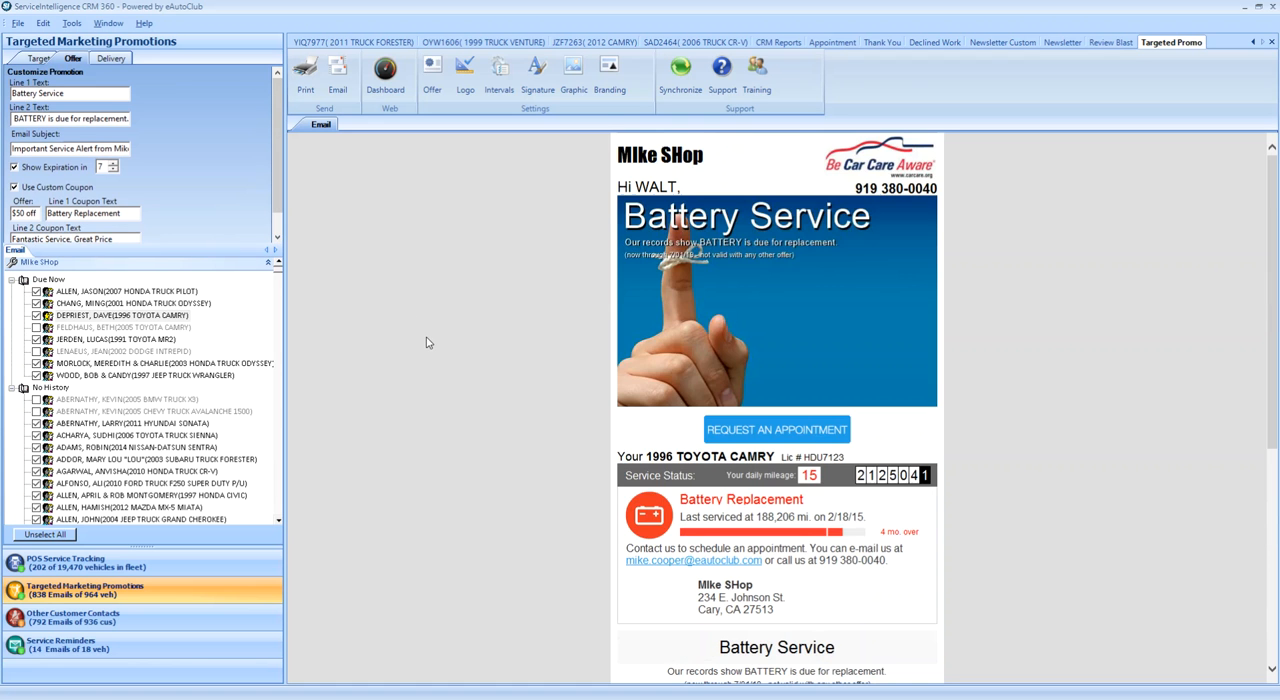
- Replace the email's main image with Main_Volvo.jpg
scroll(459, 357, "down", 2)
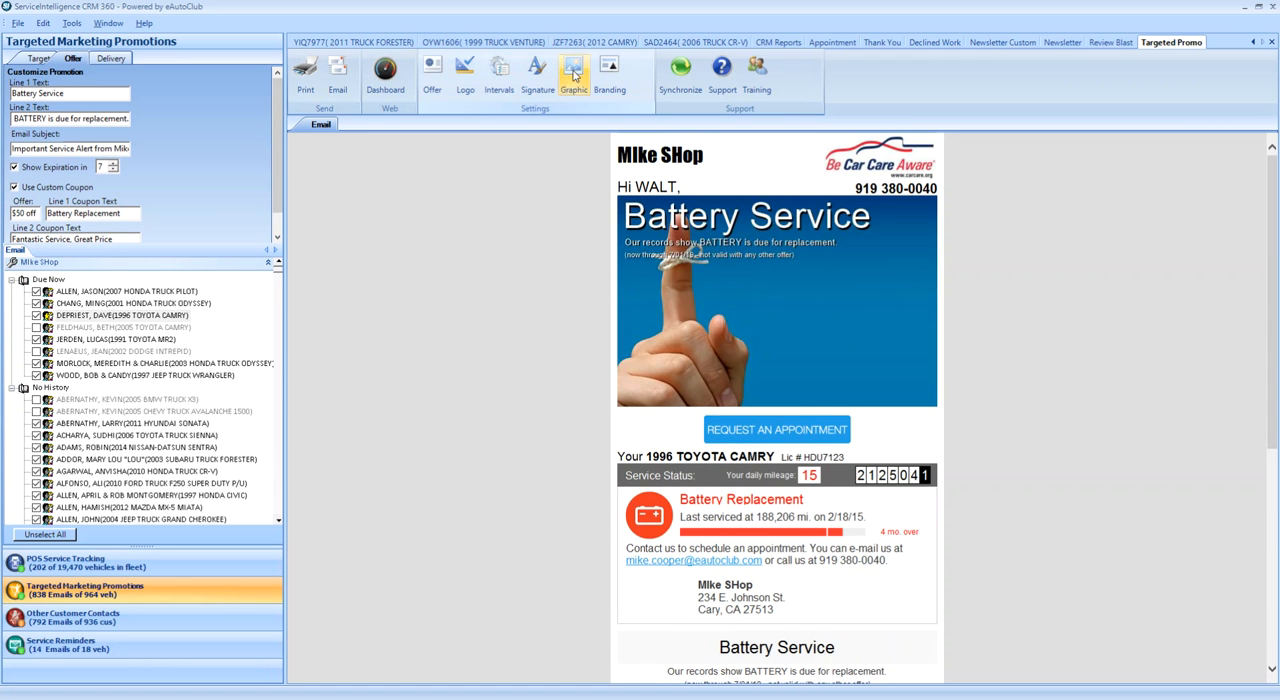
left_click(573, 72)
left_click(781, 250)
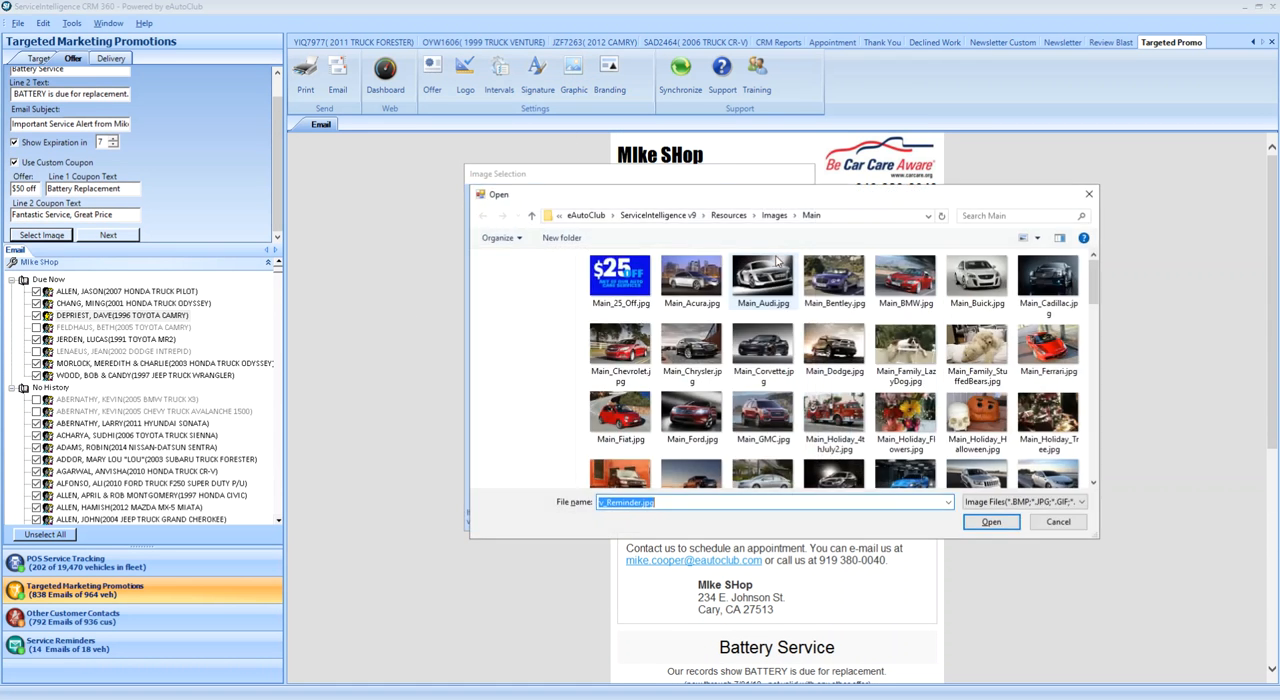
left_click(778, 404)
scroll(780, 403, "down", 4)
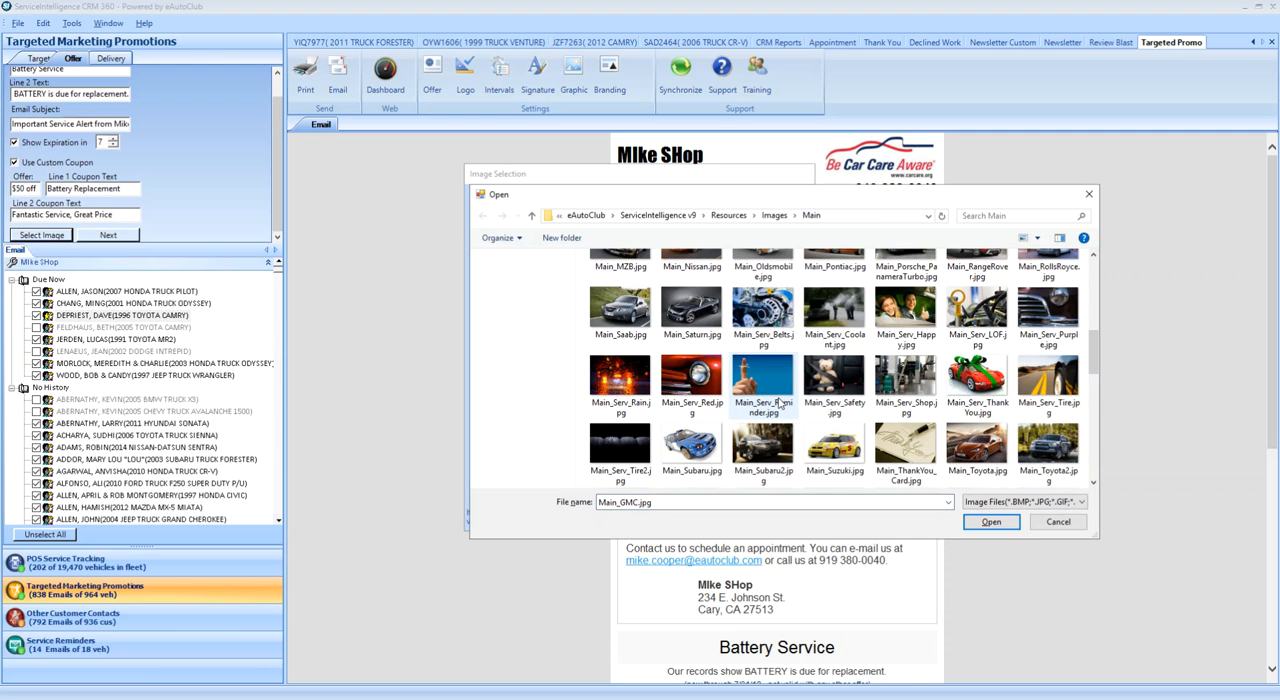
scroll(779, 403, "down", 5)
scroll(779, 403, "down", 3)
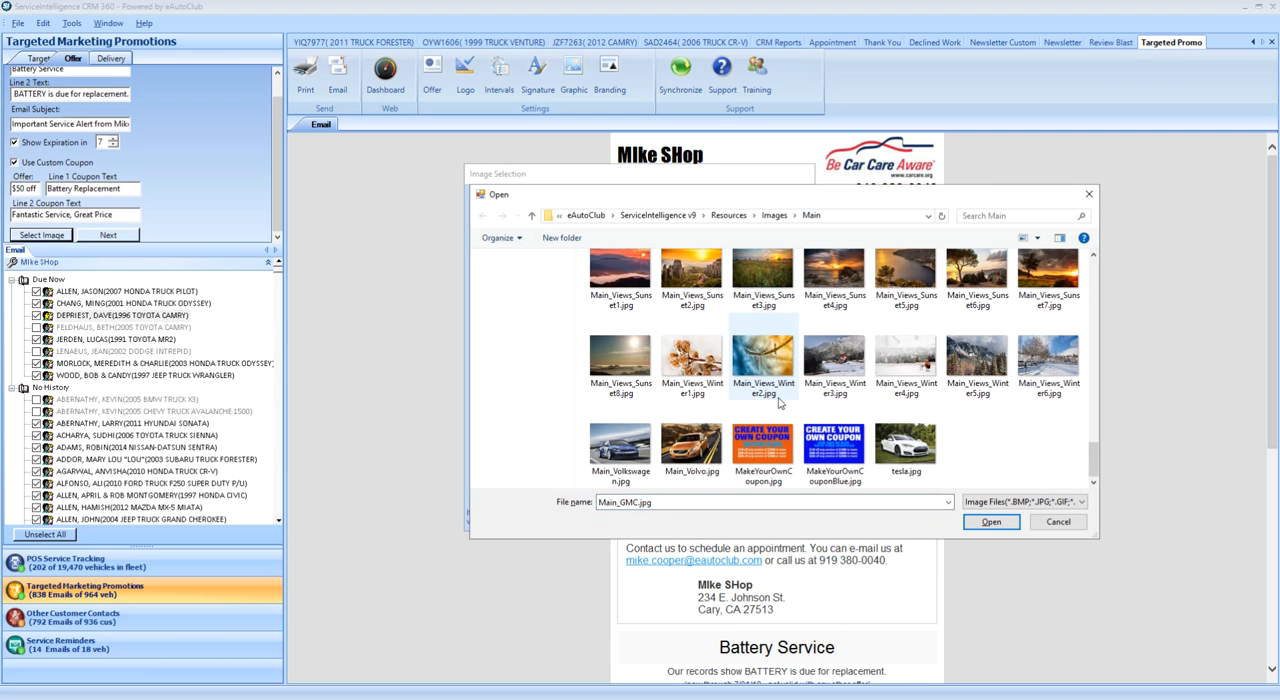
double_click(672, 452)
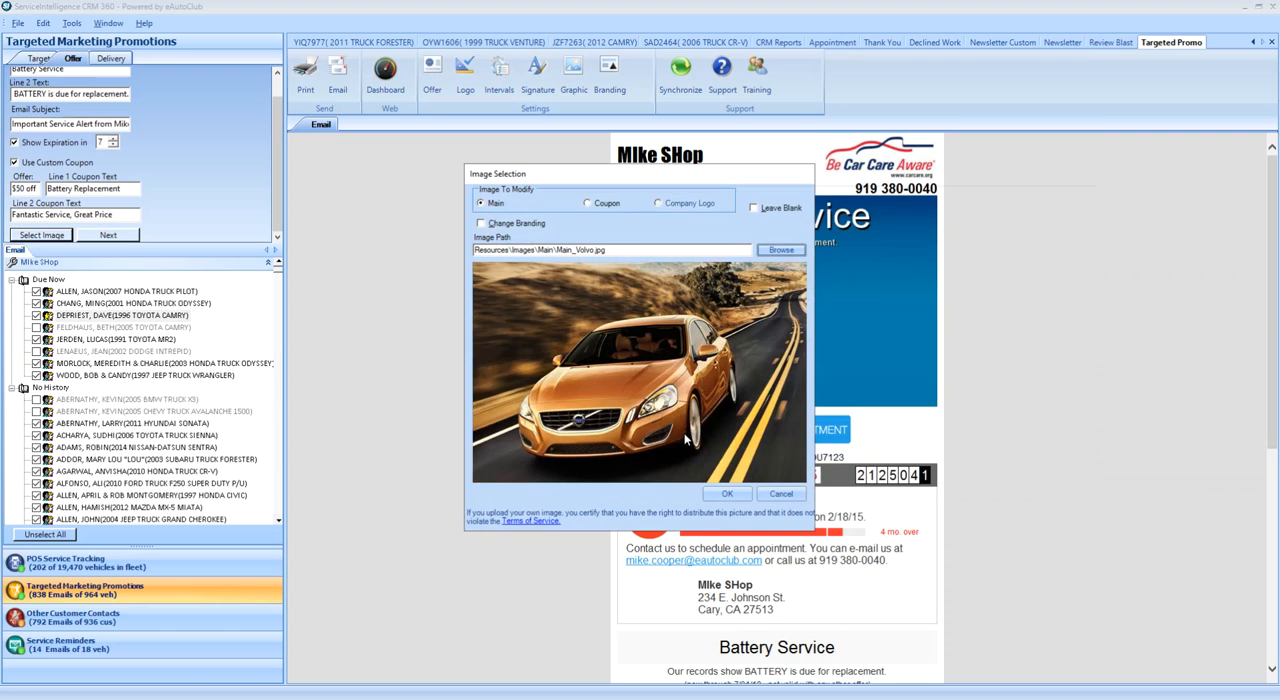
left_click(735, 494)
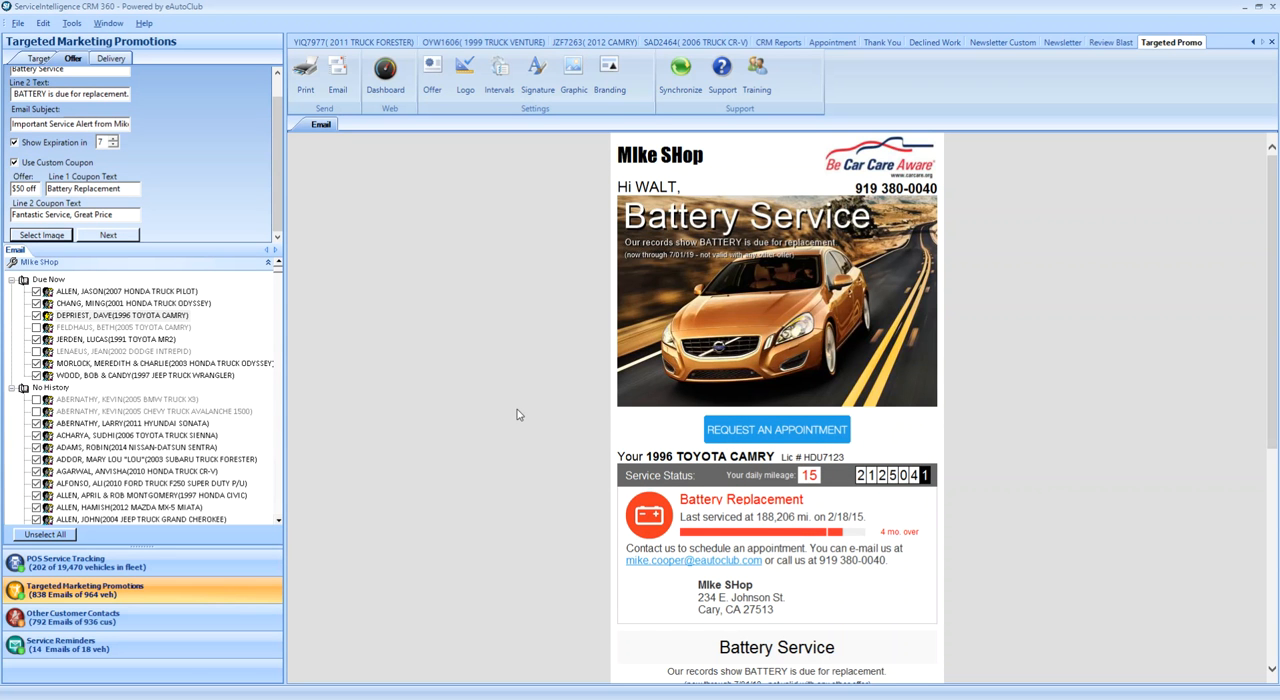
- Add the Main_Branding_3M.gif branding to the email's main image
left_click(612, 80)
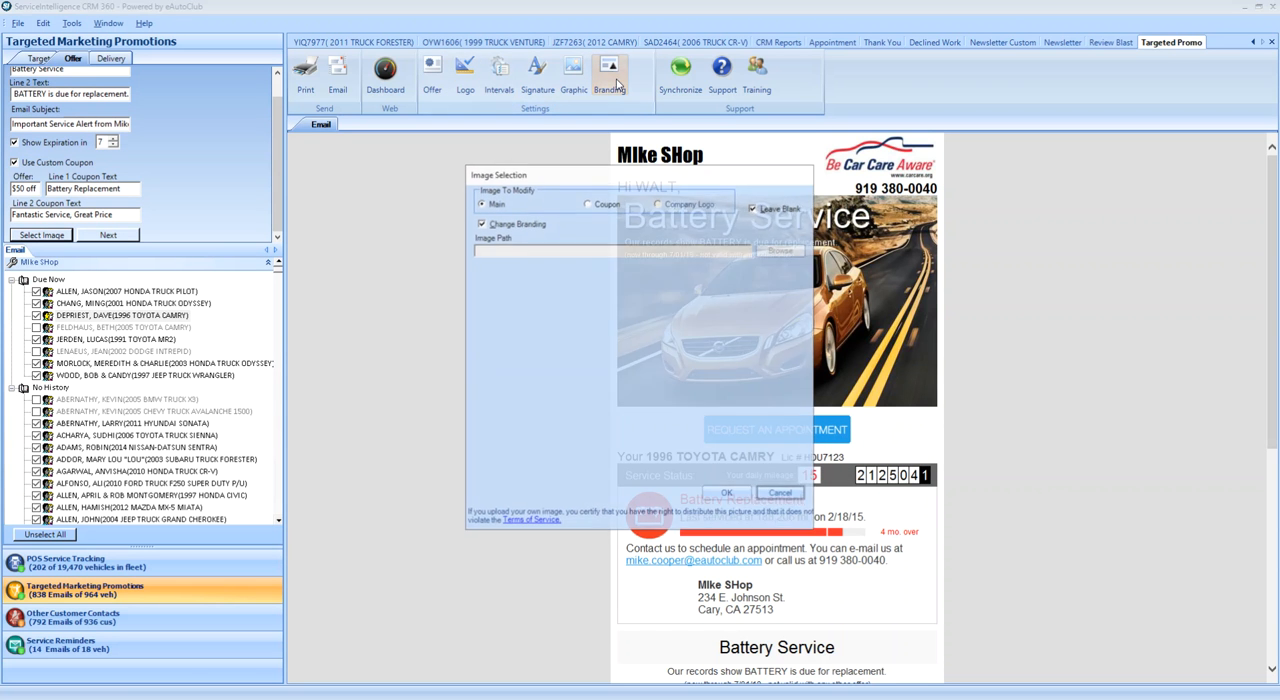
left_click(779, 249)
left_click(622, 284)
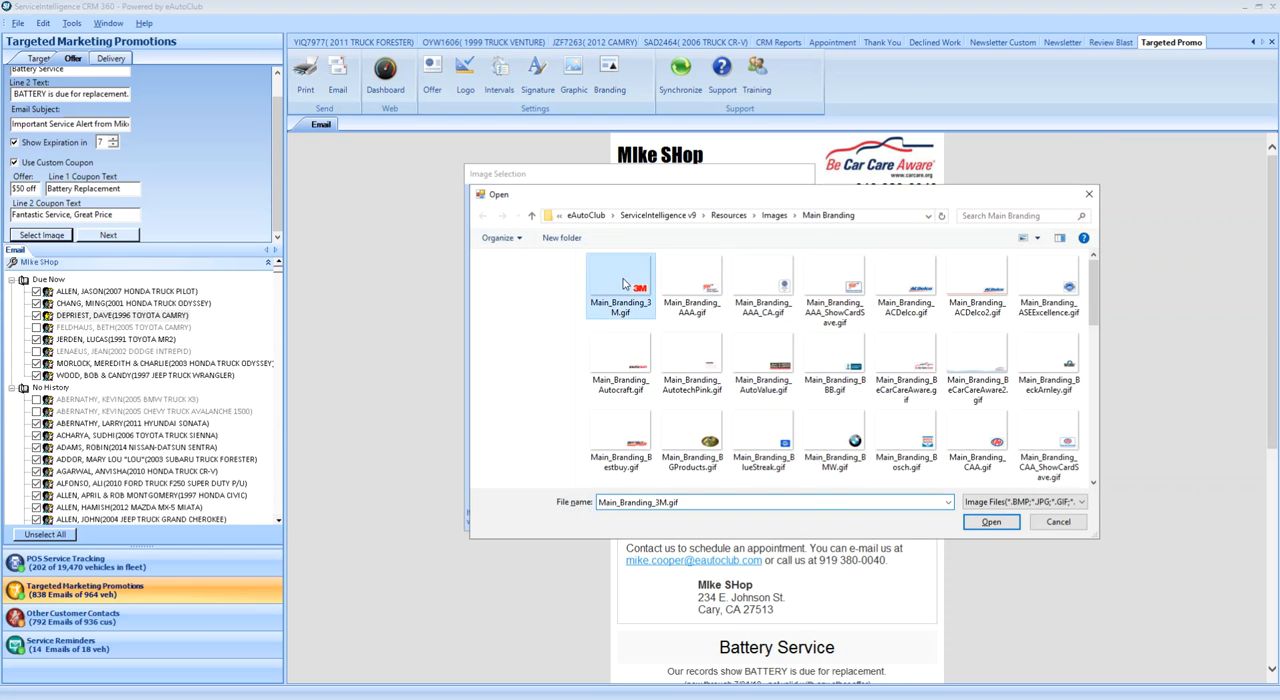
double_click(622, 284)
left_click(727, 495)
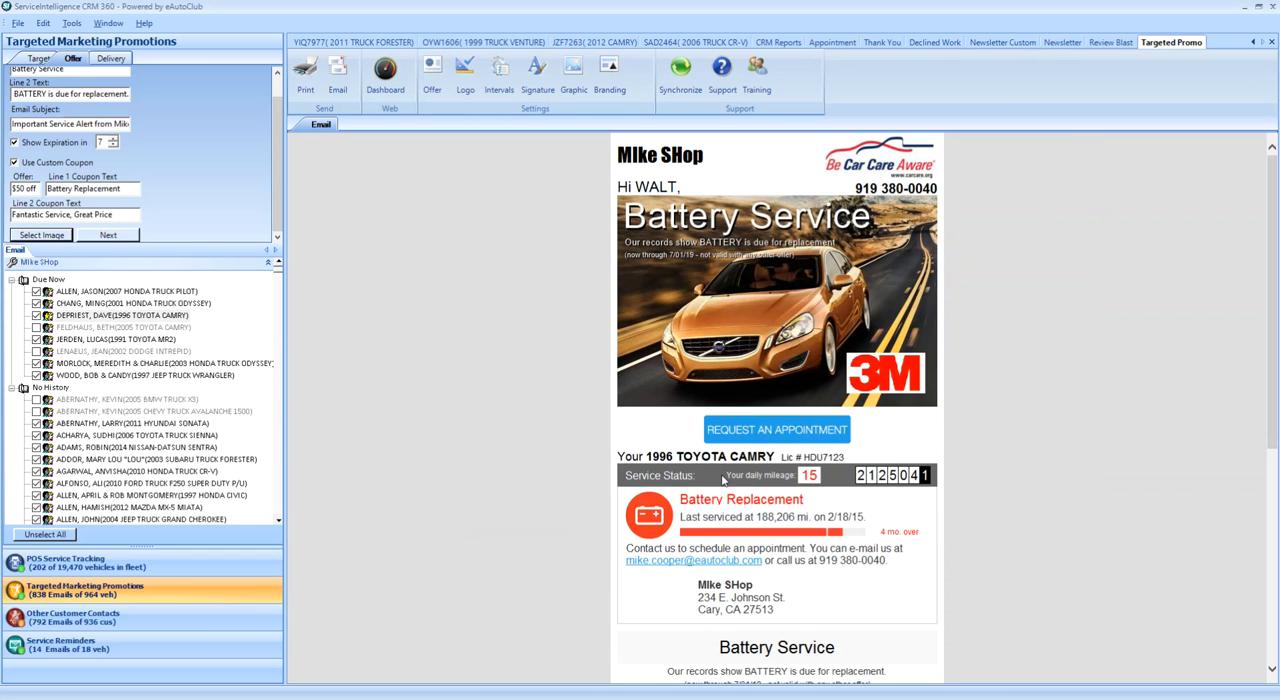
- Remove the 3M branding from the main image by leaving its branding blank
left_click(609, 75)
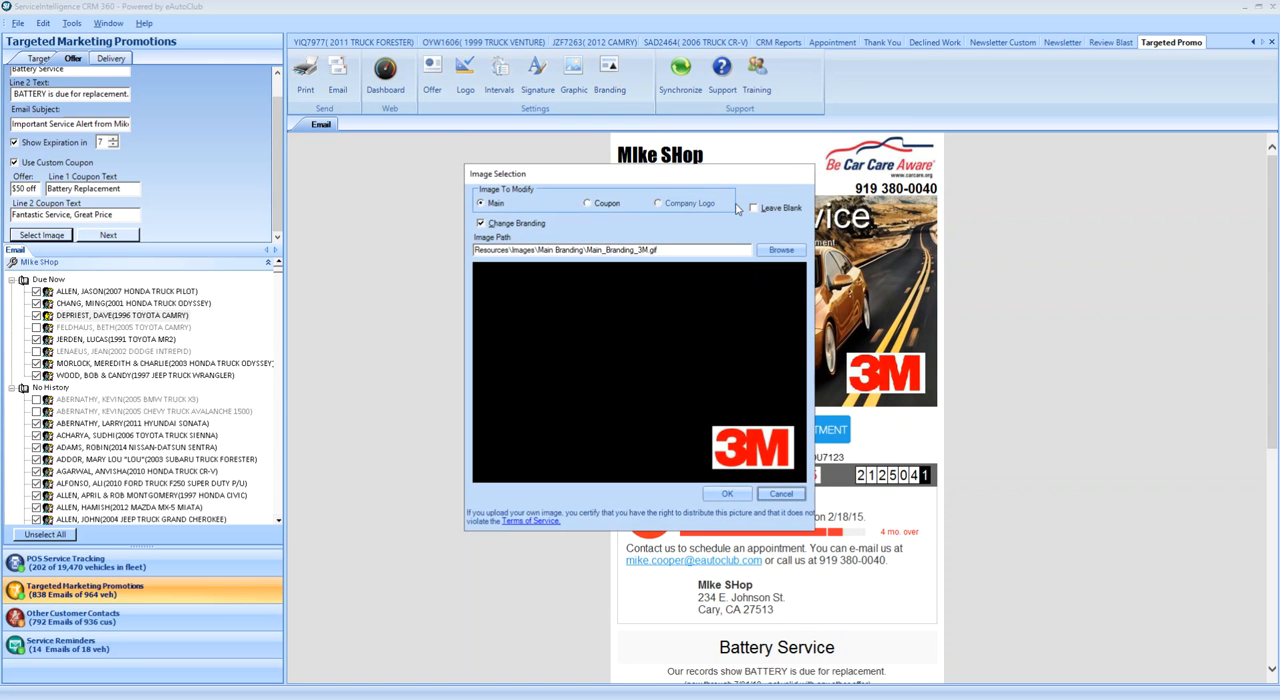
left_click(755, 208)
left_click(725, 493)
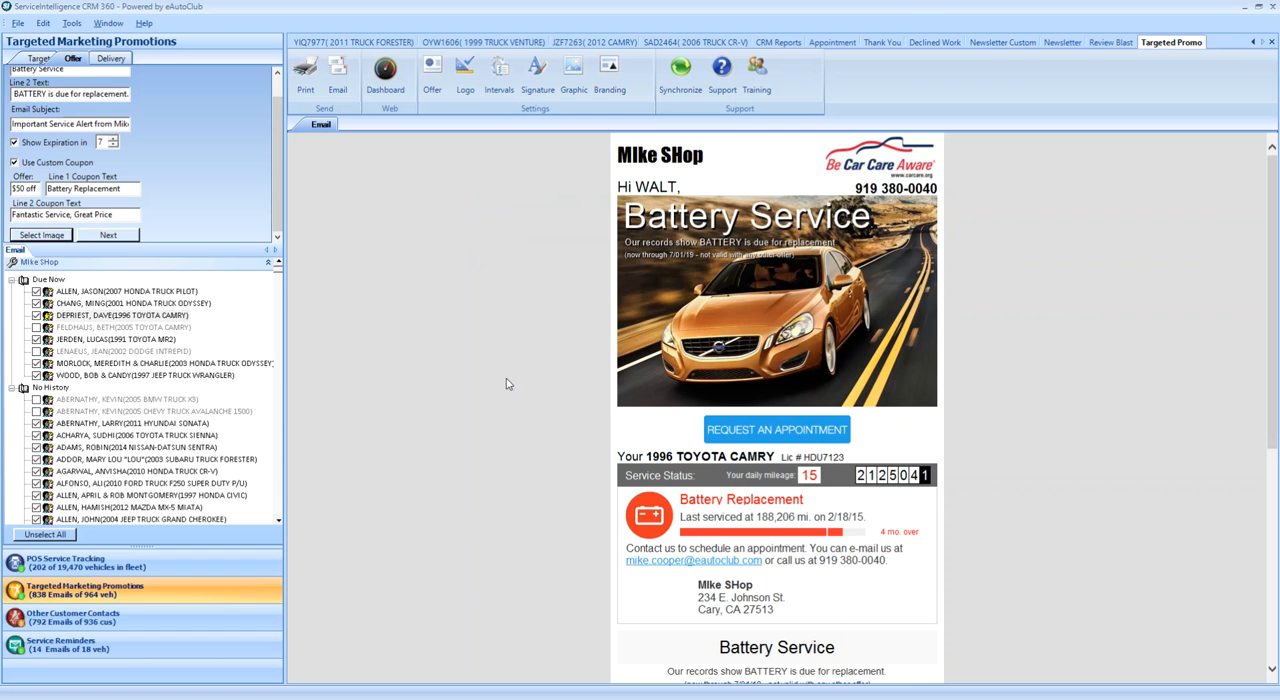
- Change the coupon's background image to Coupon_Reminder.jpg
scroll(530, 428, "down", 4)
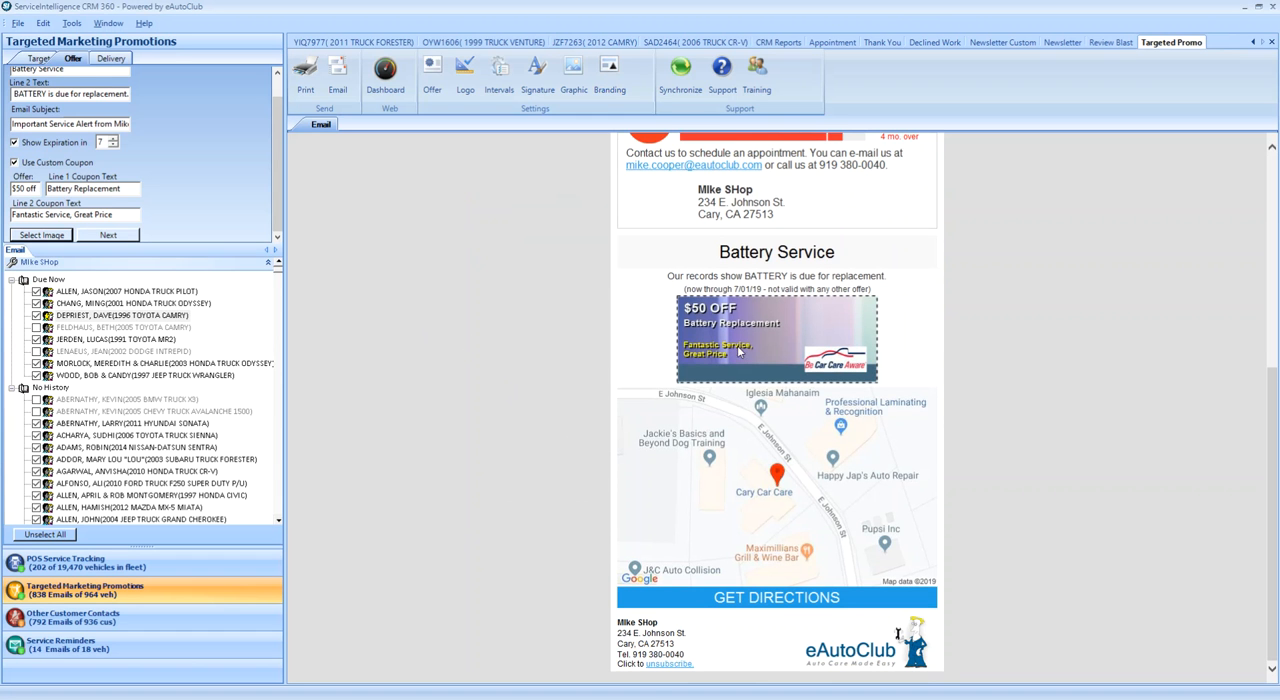
left_click(568, 76)
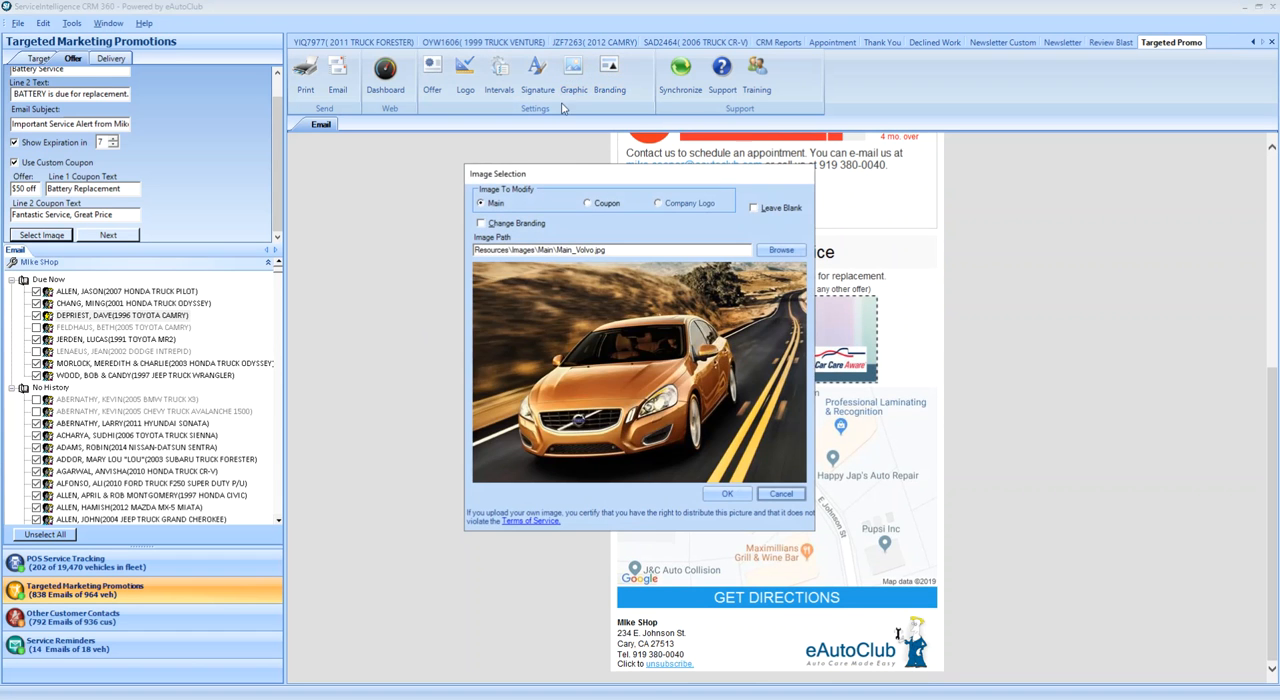
left_click(588, 204)
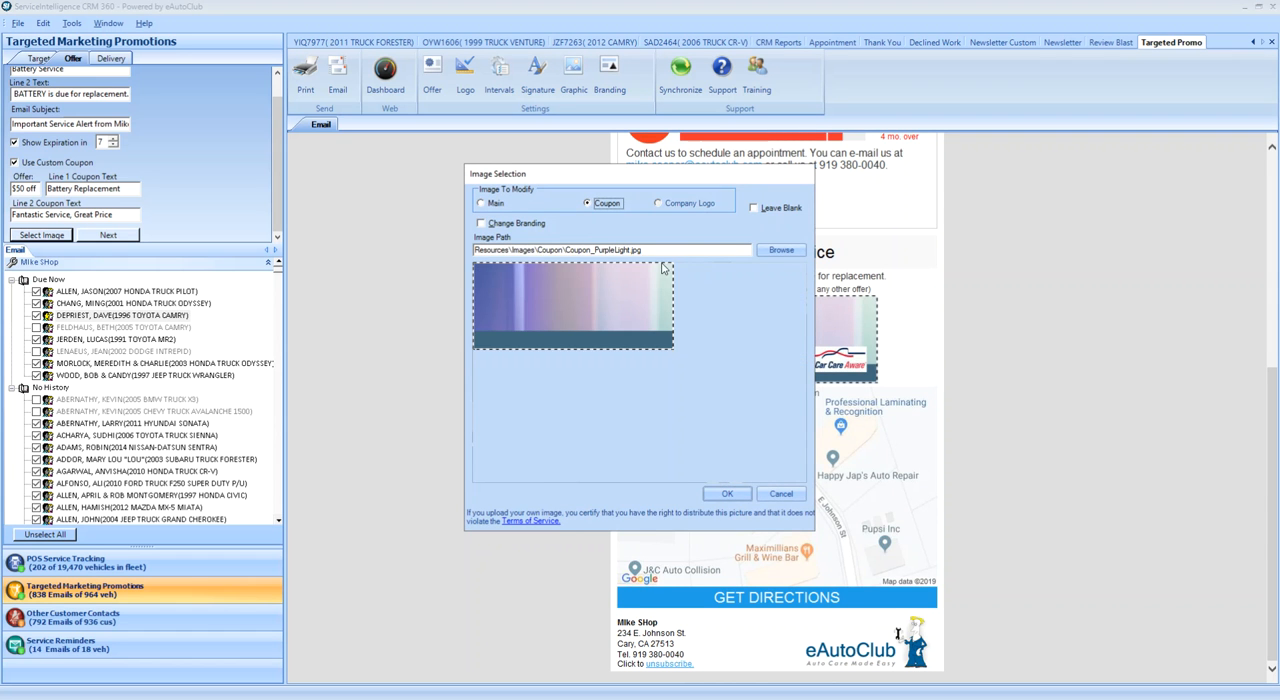
left_click(781, 250)
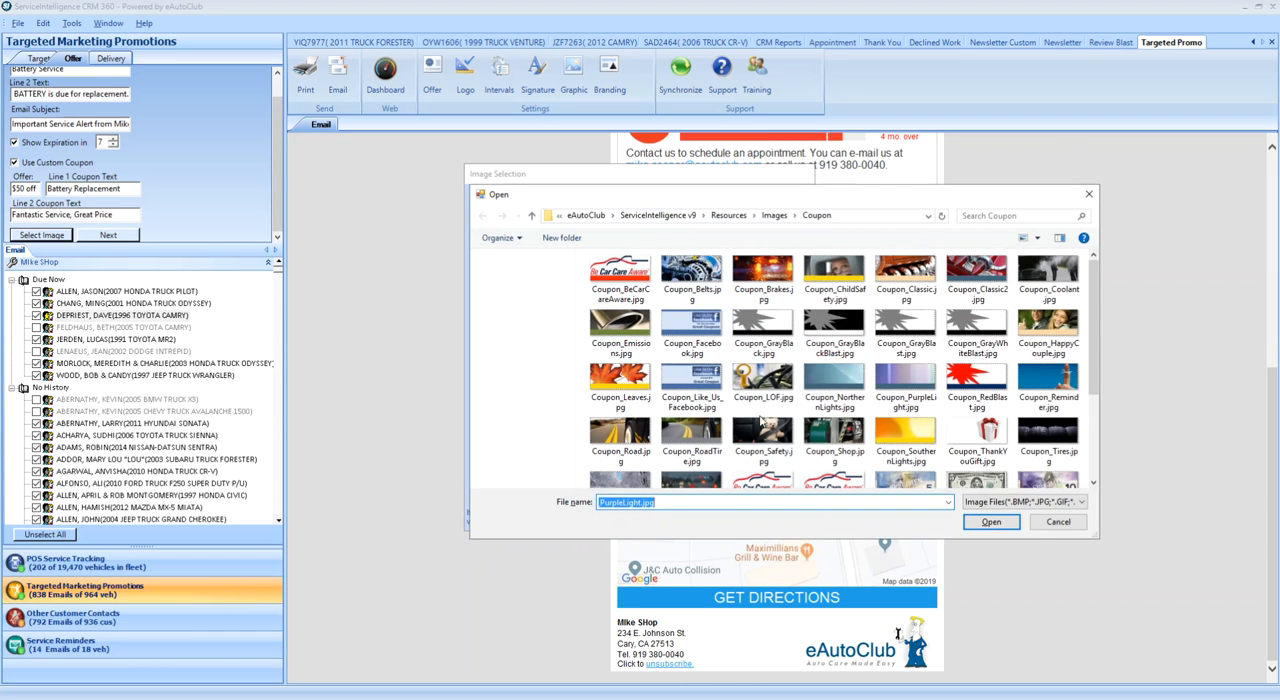
double_click(1058, 385)
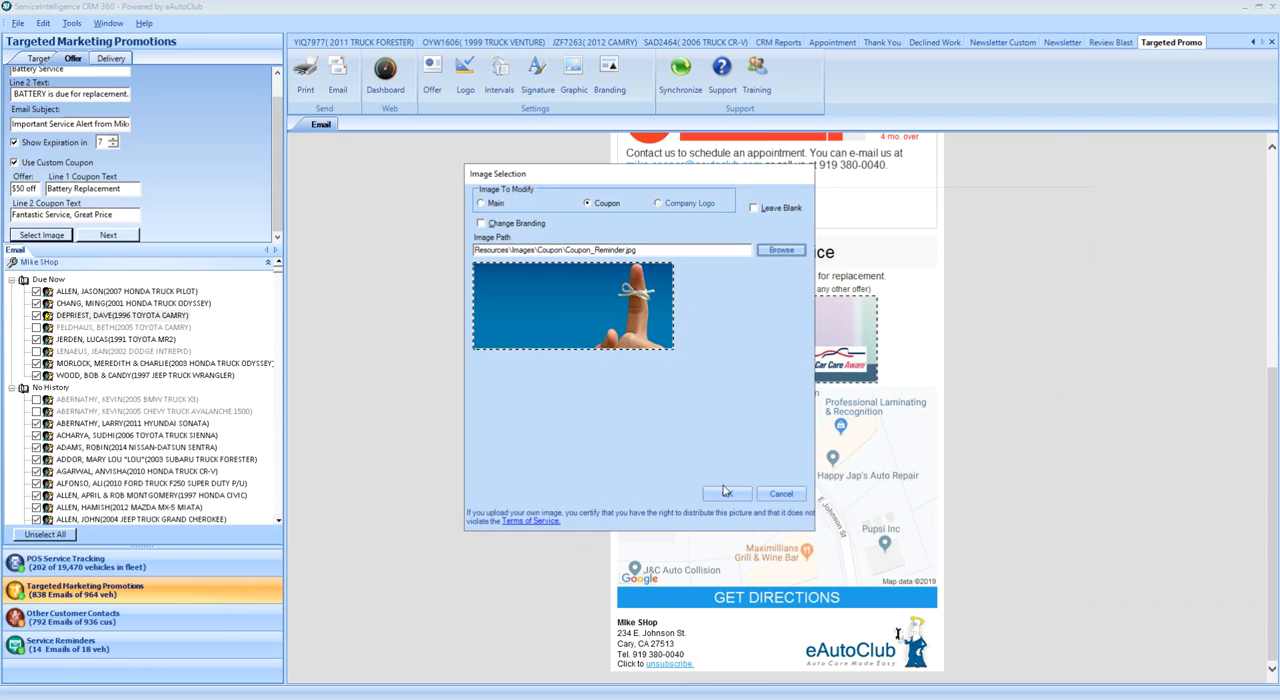
left_click(727, 494)
- Leave the coupon's branding blank to remove the Be Car Care Aware logo and check the coupon in the preview
scroll(660, 450, "down", 3)
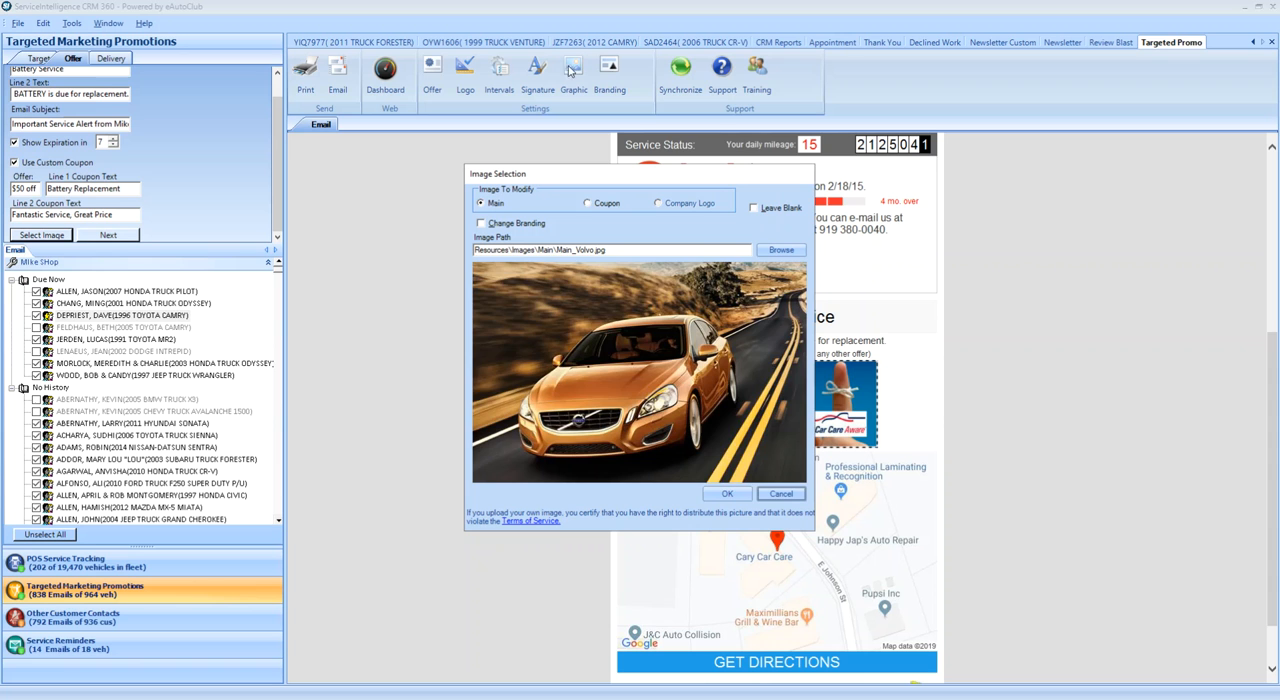
left_click(587, 203)
left_click(480, 223)
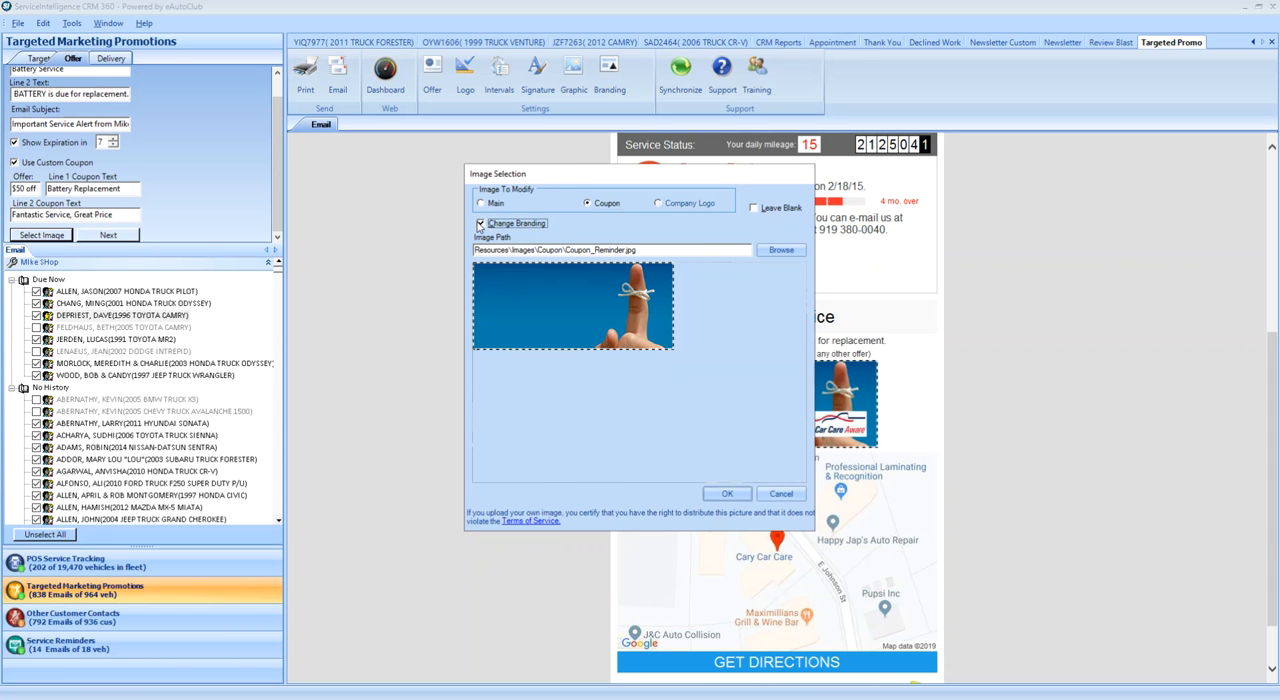
left_click(754, 207)
left_click(727, 492)
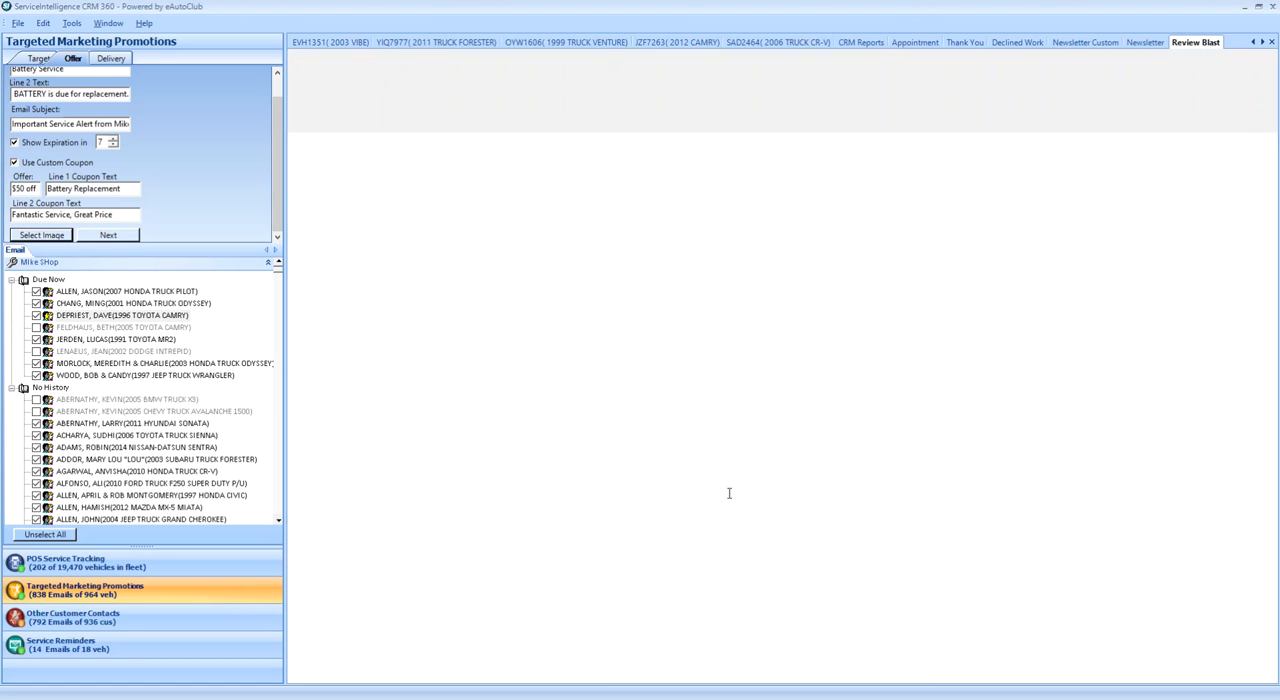
scroll(551, 434, "down", 10)
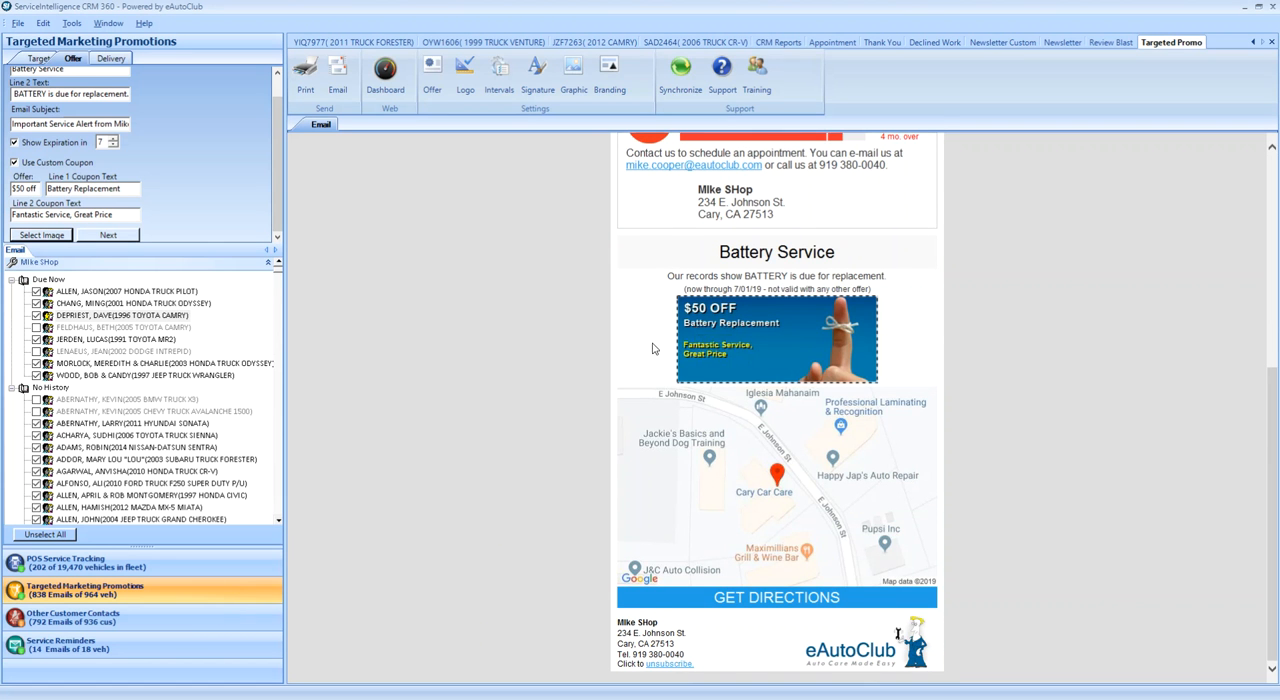
- Open the email's Request an Appointment link in the browser
scroll(525, 345, "up", 10)
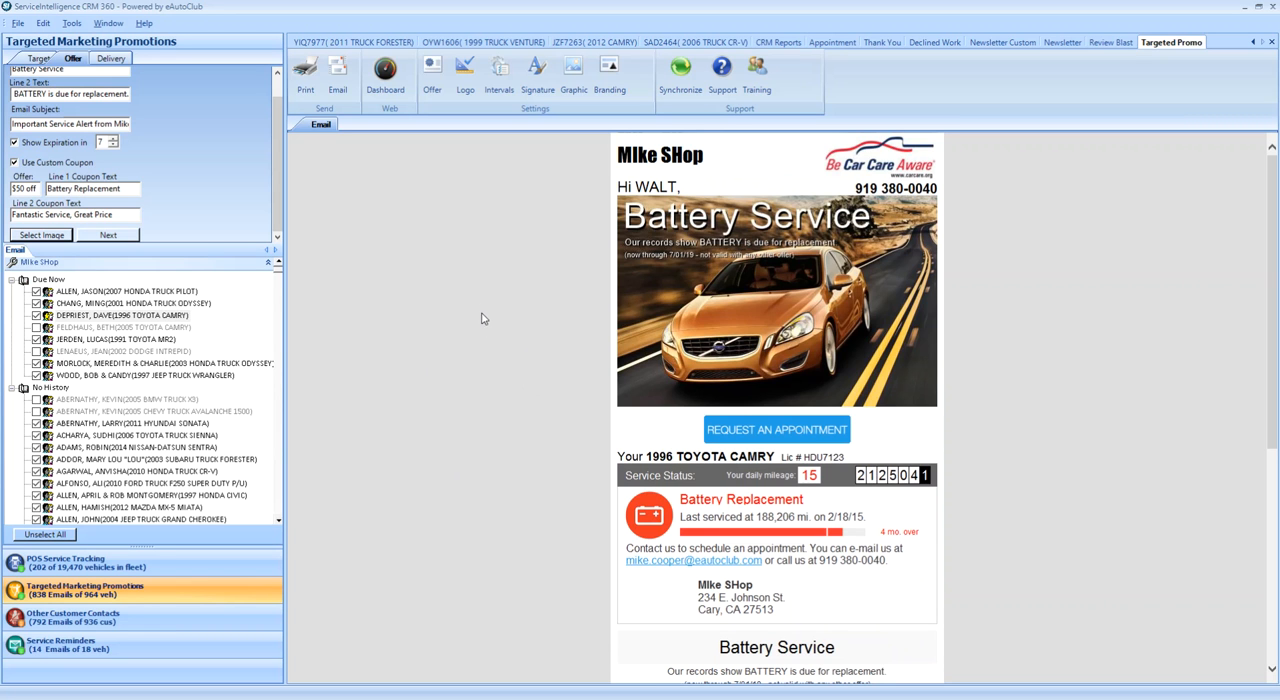
right_click(796, 440)
left_click(858, 170)
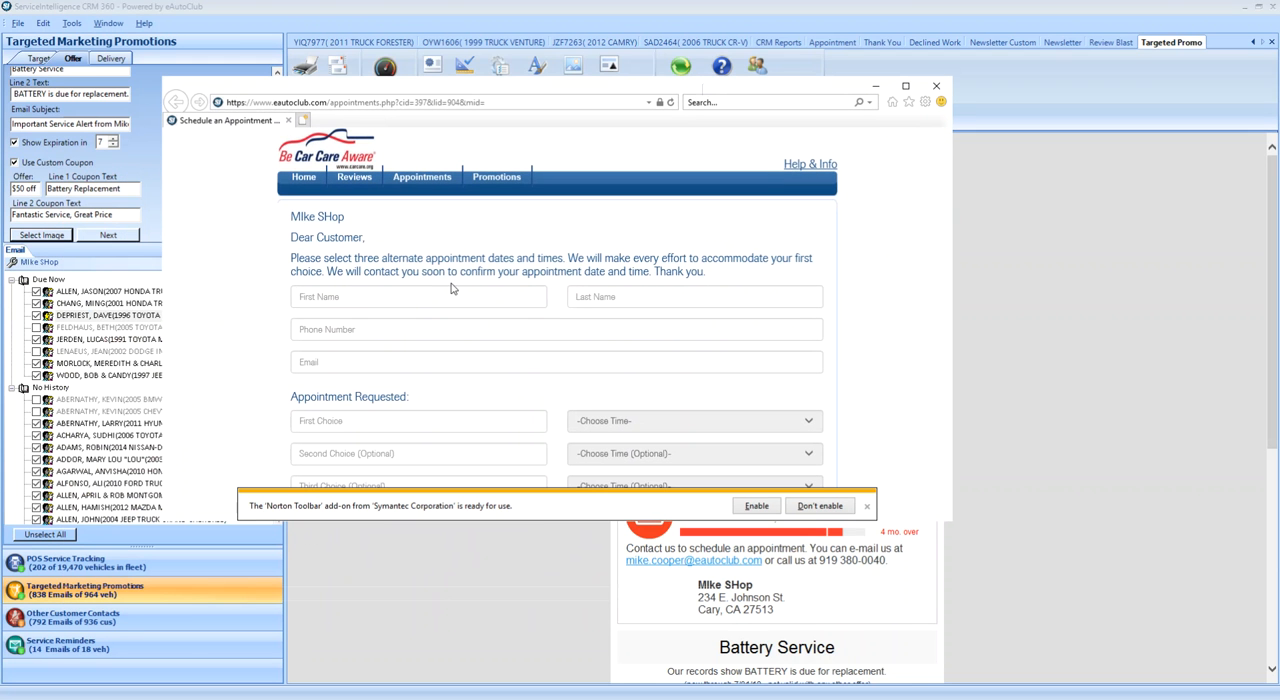
- Go through the appointment form's name, phone, email and vehicle info fields without filling them in
left_click(358, 298)
left_click(600, 298)
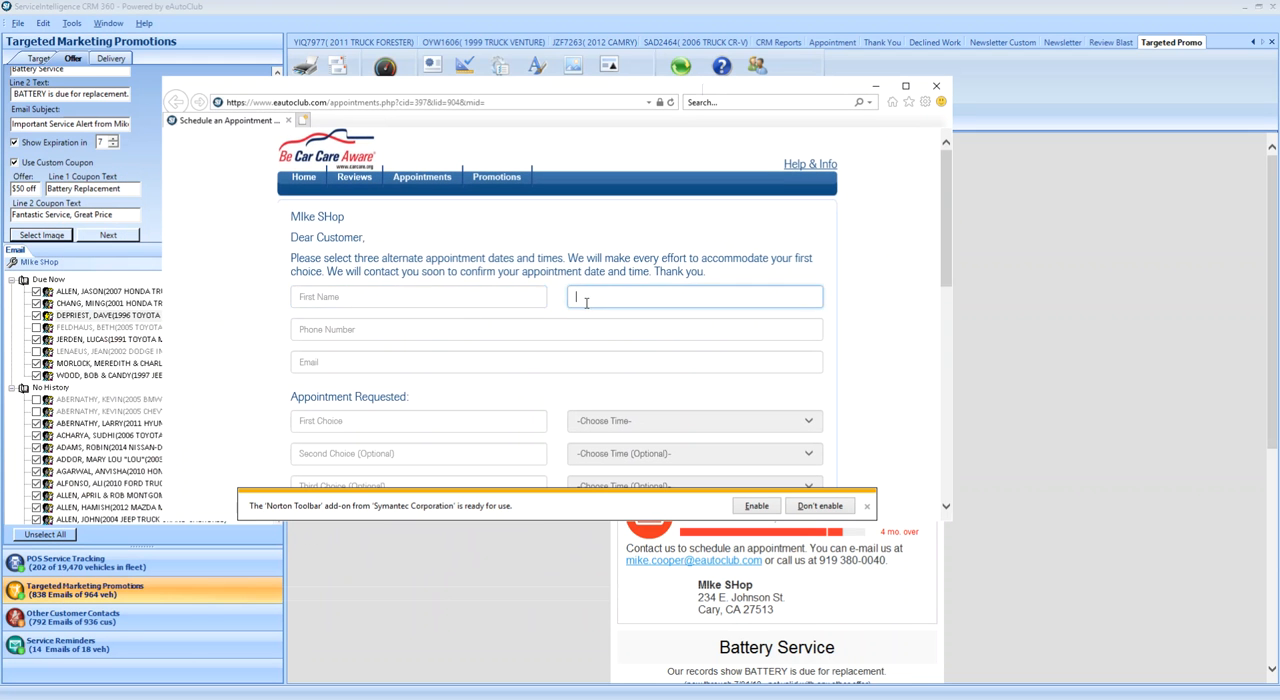
left_click(437, 330)
left_click(437, 362)
scroll(437, 362, "down", 3)
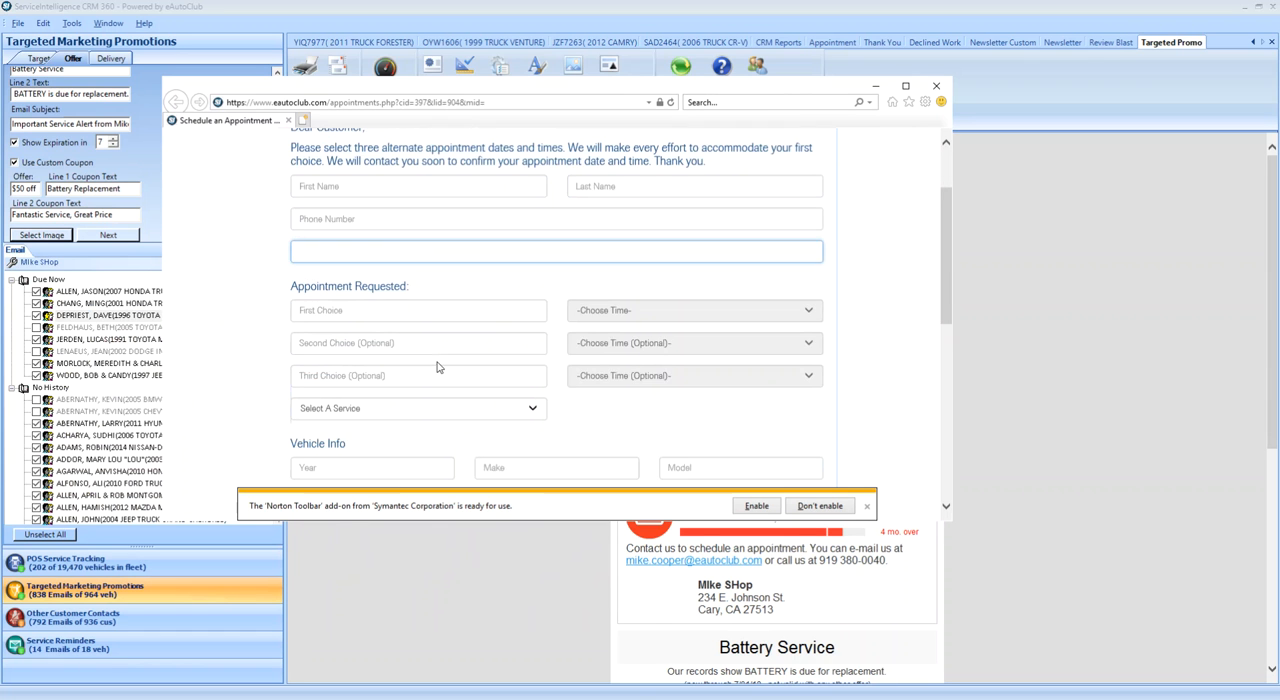
scroll(443, 289, "down", 1)
left_click(358, 403)
left_click(507, 403)
left_click(703, 405)
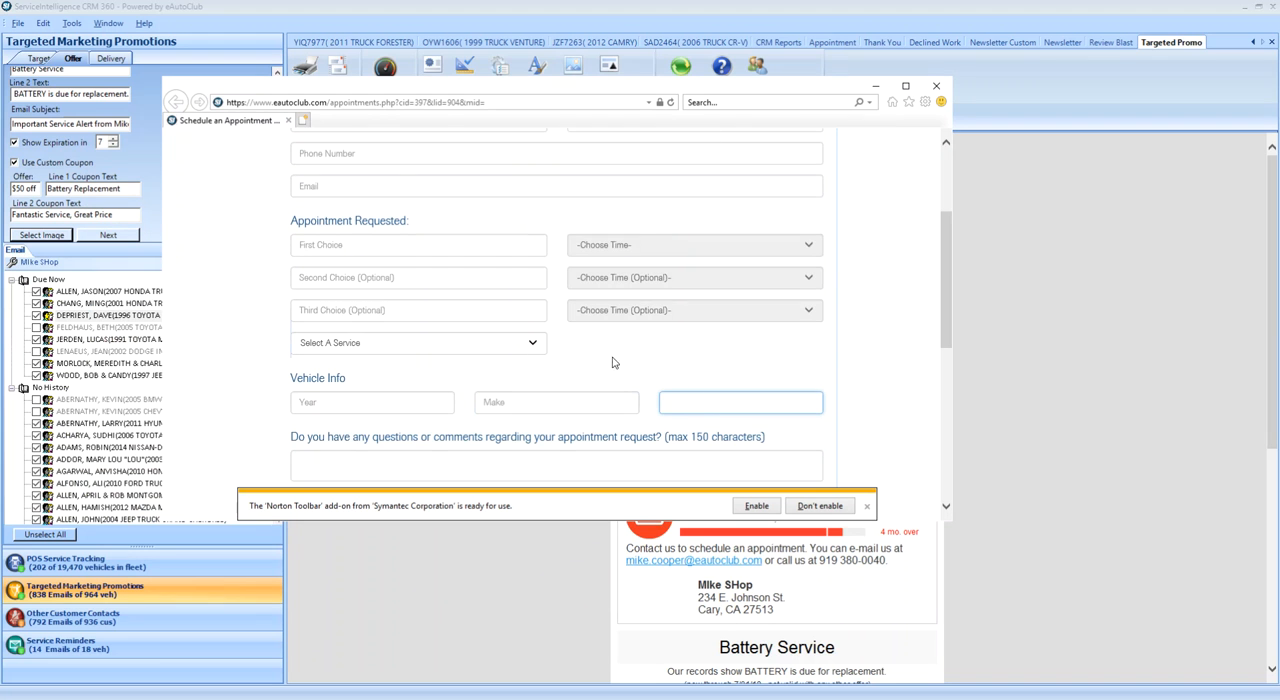
- Request 2019-06-26 at 2:00PM as the first appointment choice and 2019-06-28 at 2:00PM as the second
left_click(457, 248)
left_click(354, 351)
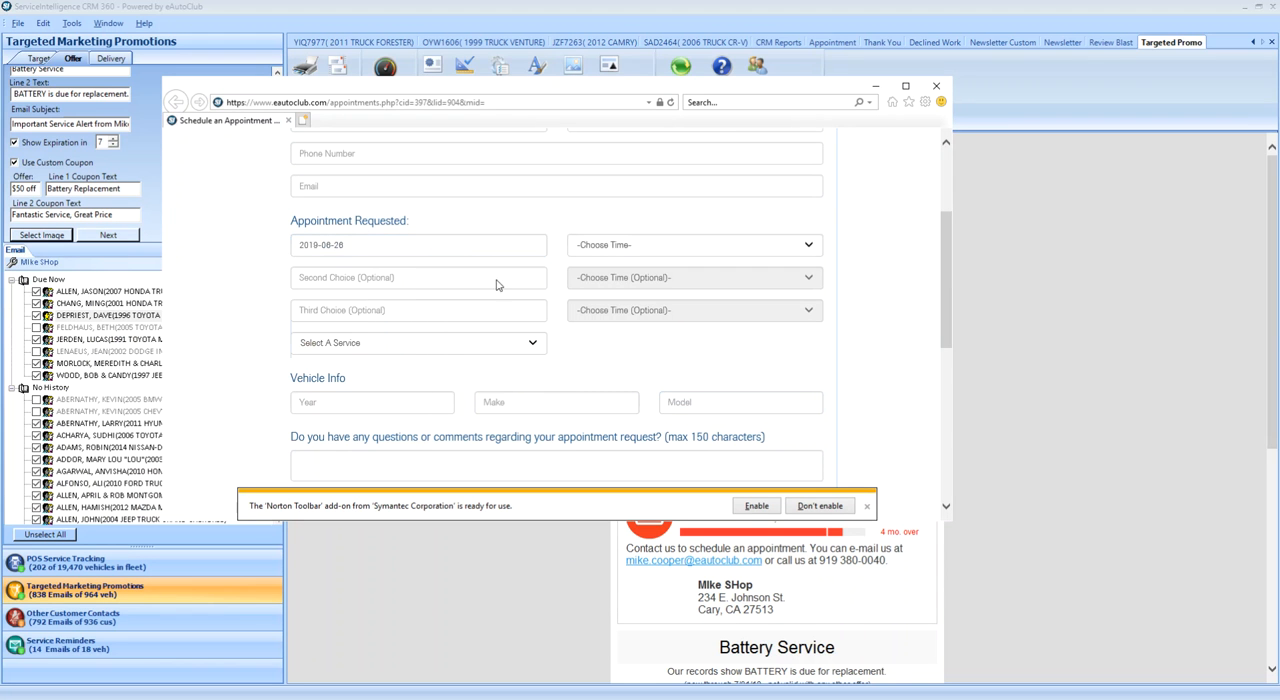
left_click(604, 246)
left_click(576, 378)
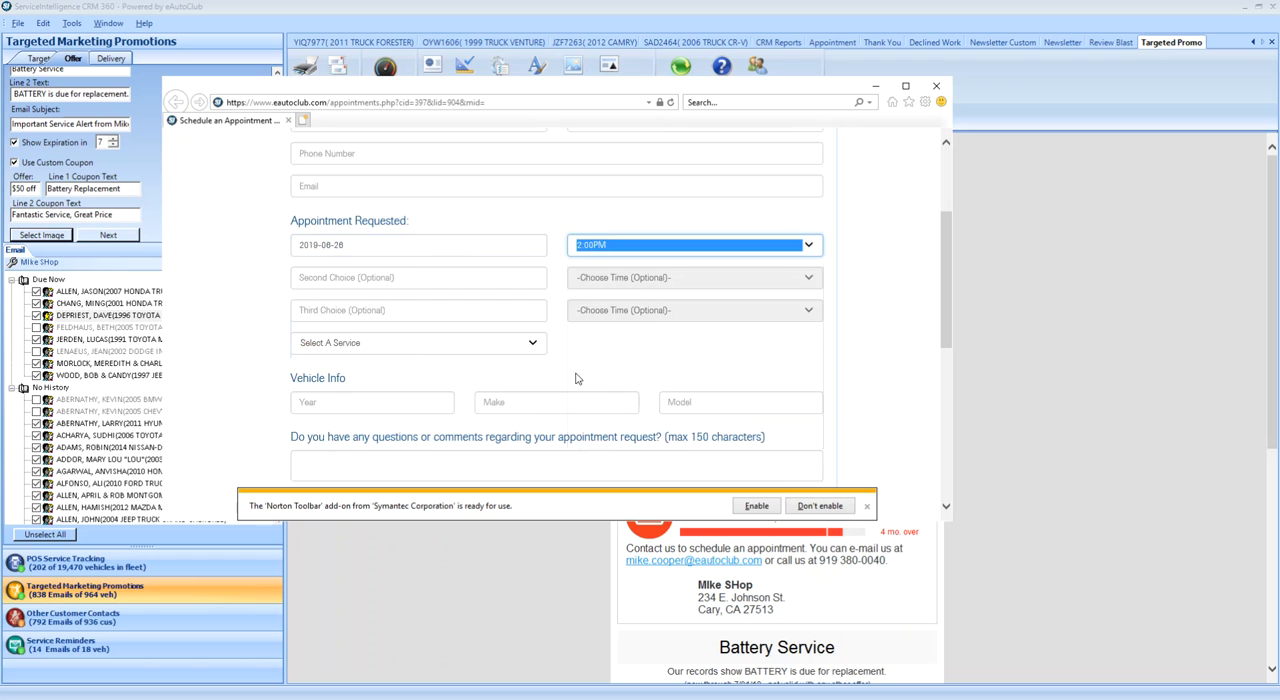
left_click(446, 280)
left_click(400, 396)
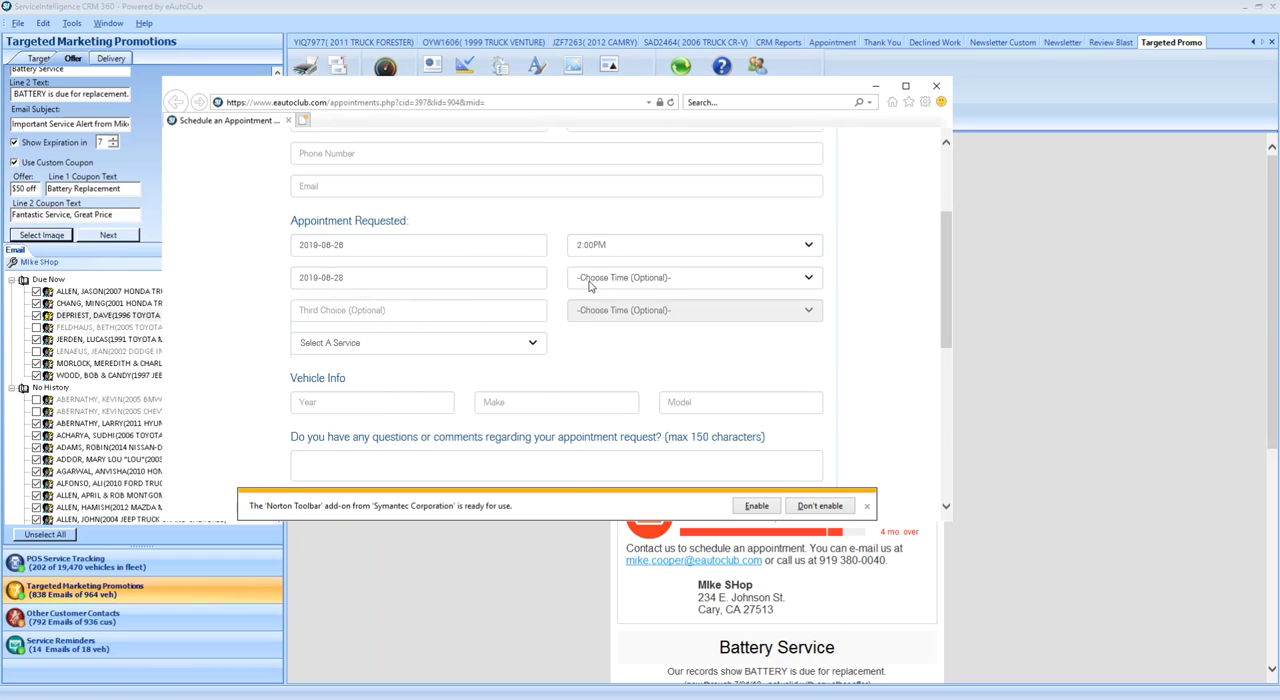
left_click(600, 278)
left_click(588, 422)
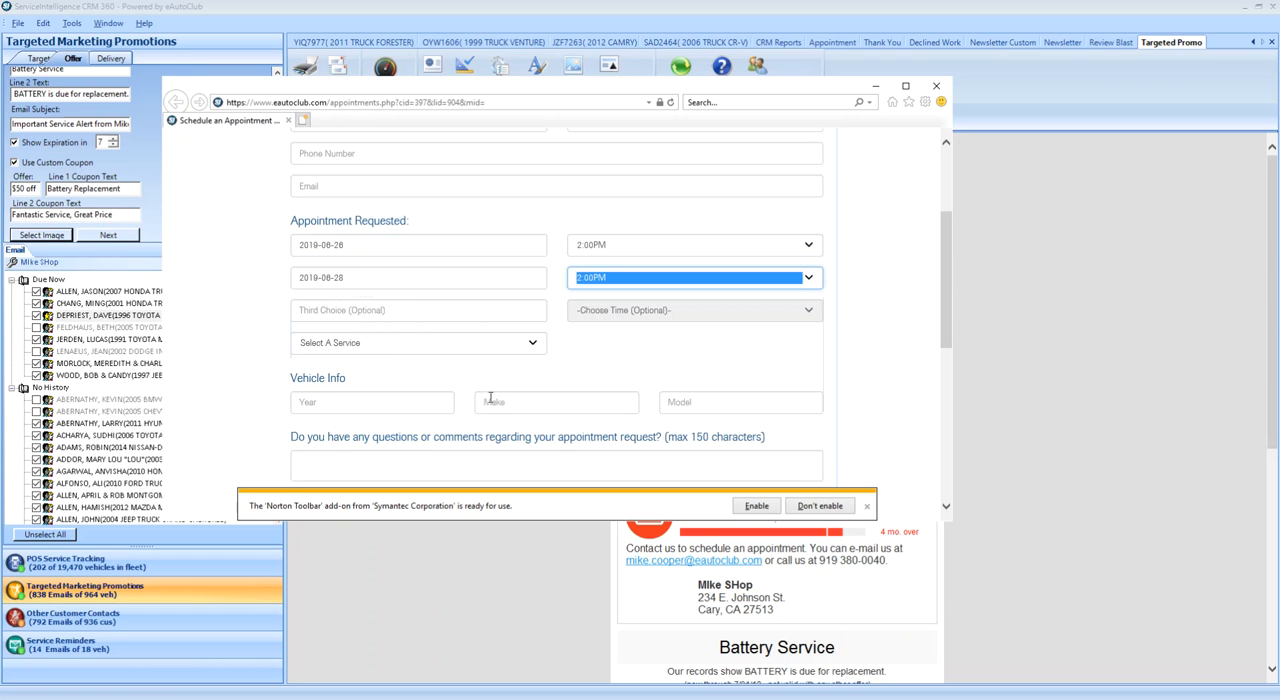
- Select Engine Performance and Tune-Up as the requested service and review the rest of the appointment form
left_click(535, 347)
left_click(360, 580)
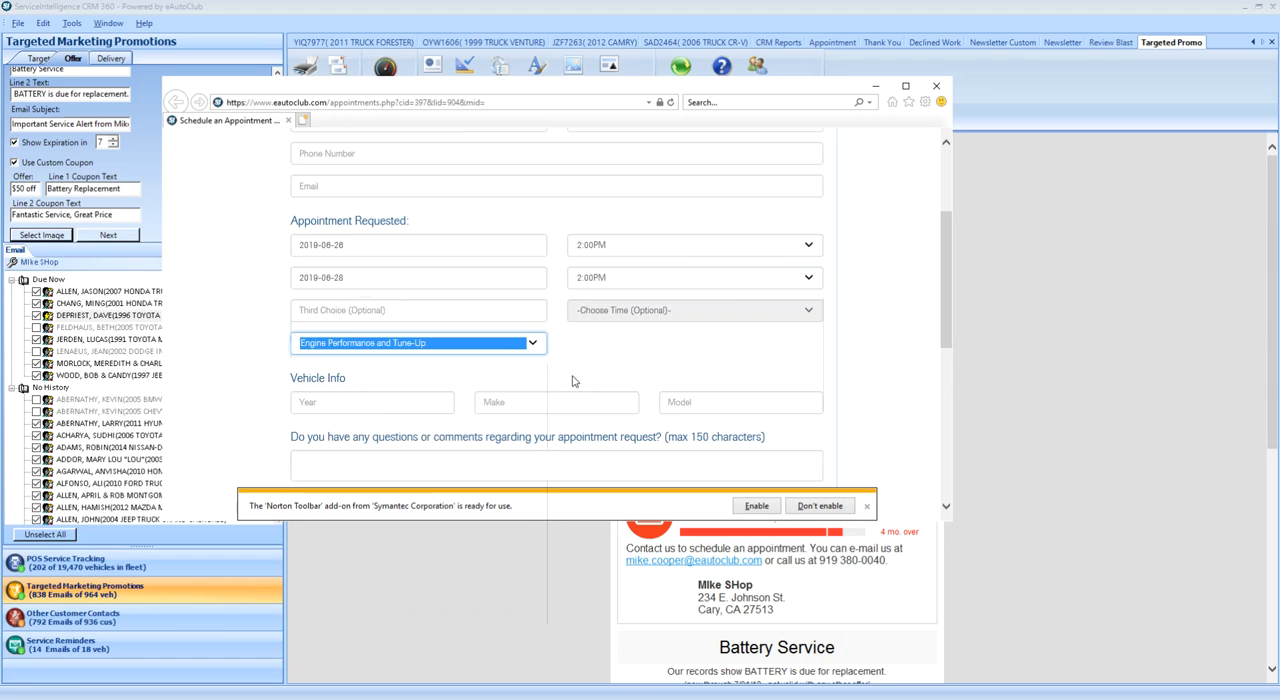
scroll(434, 414, "down", 3)
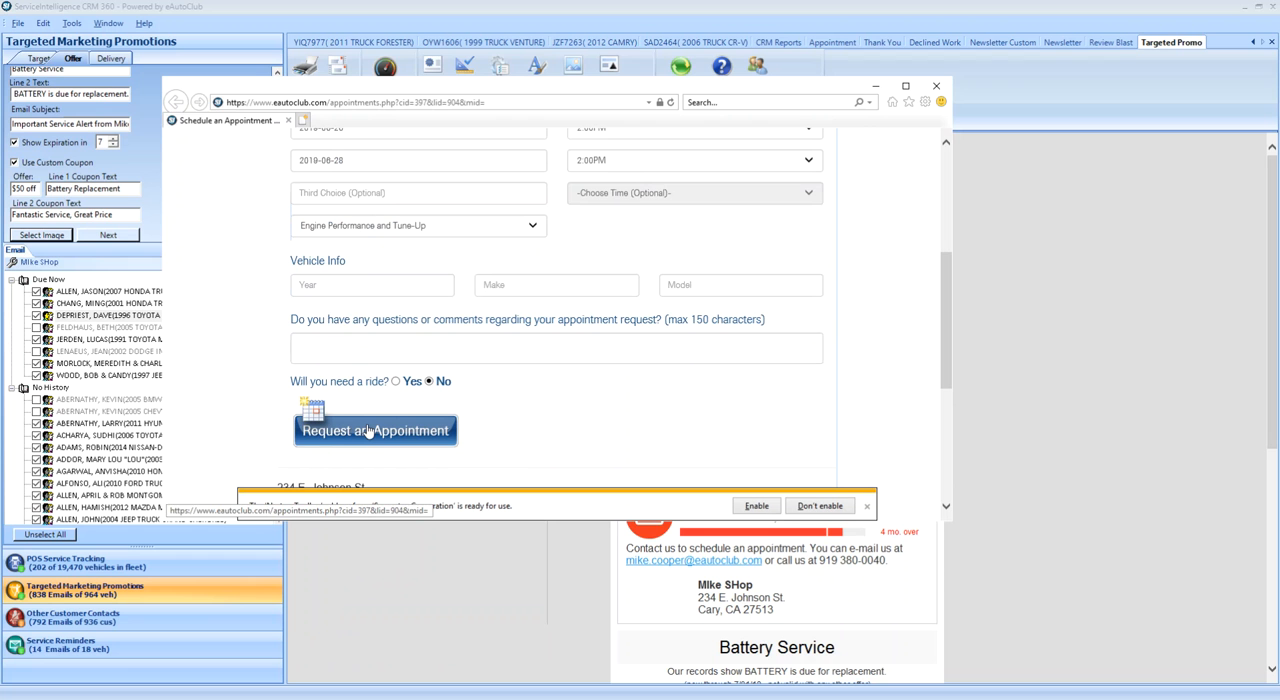
- Close the appointment form, toggle Use EAC for Appt Requests in the shop's social media settings, and accept the settings
left_click(937, 87)
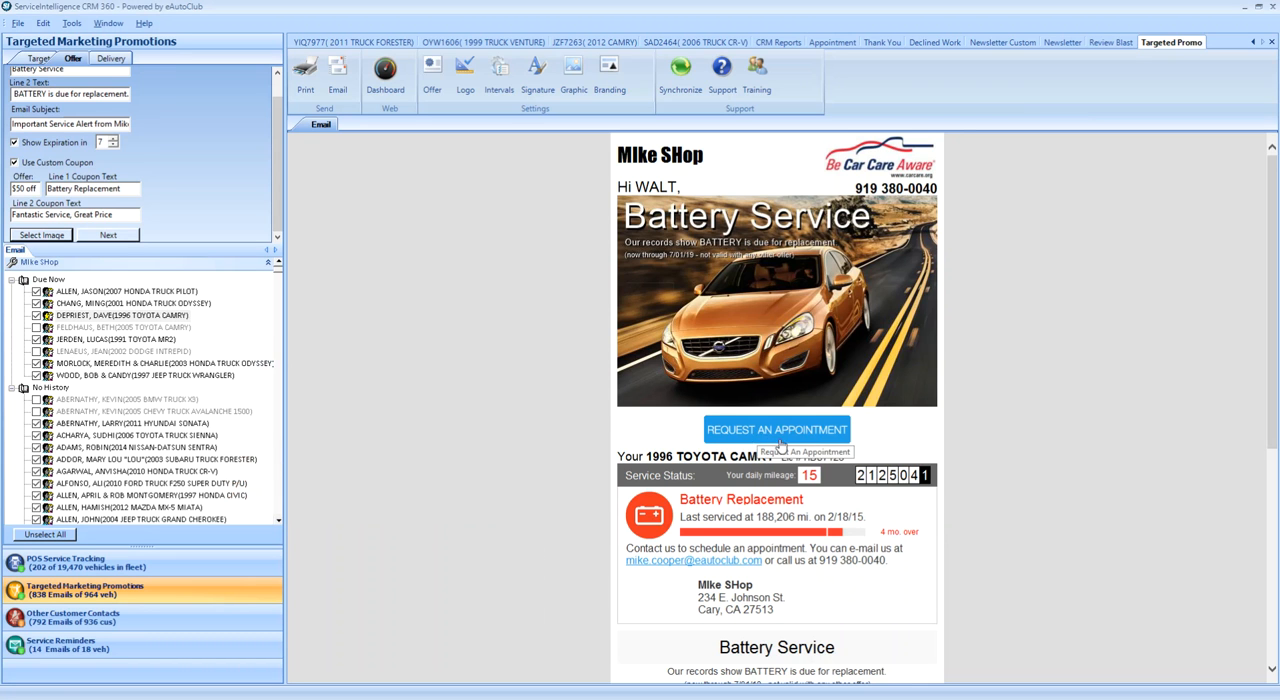
left_click(44, 24)
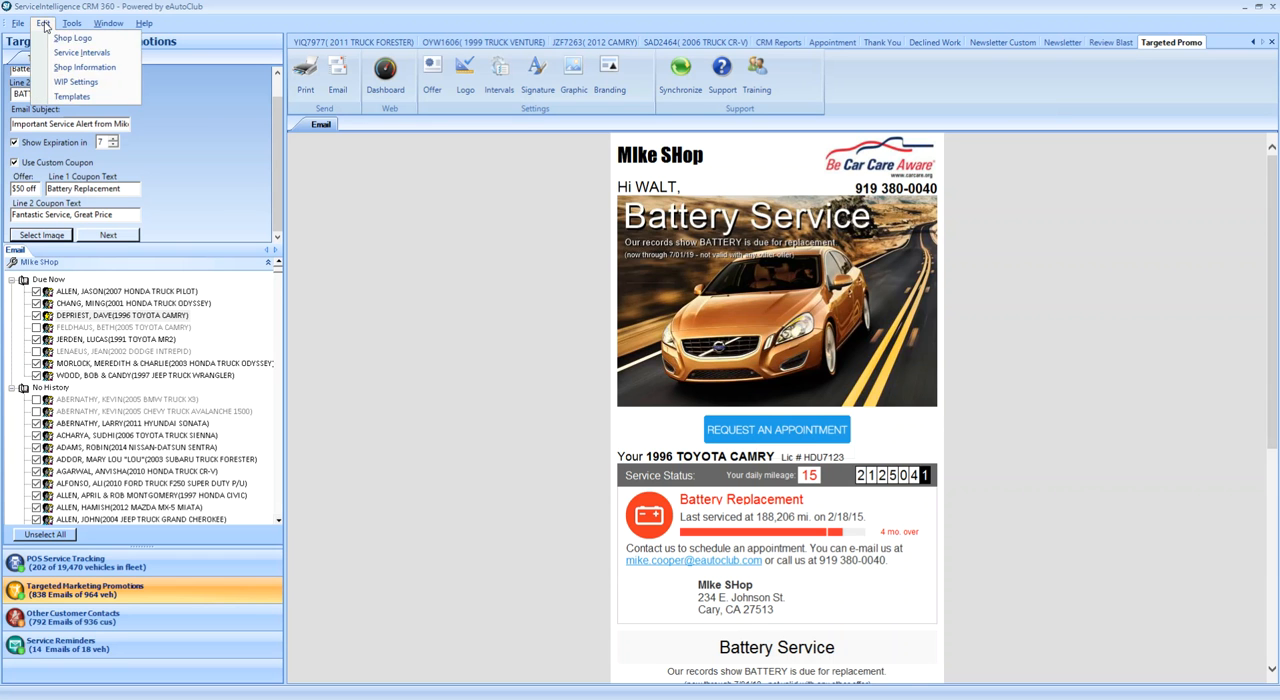
left_click(77, 68)
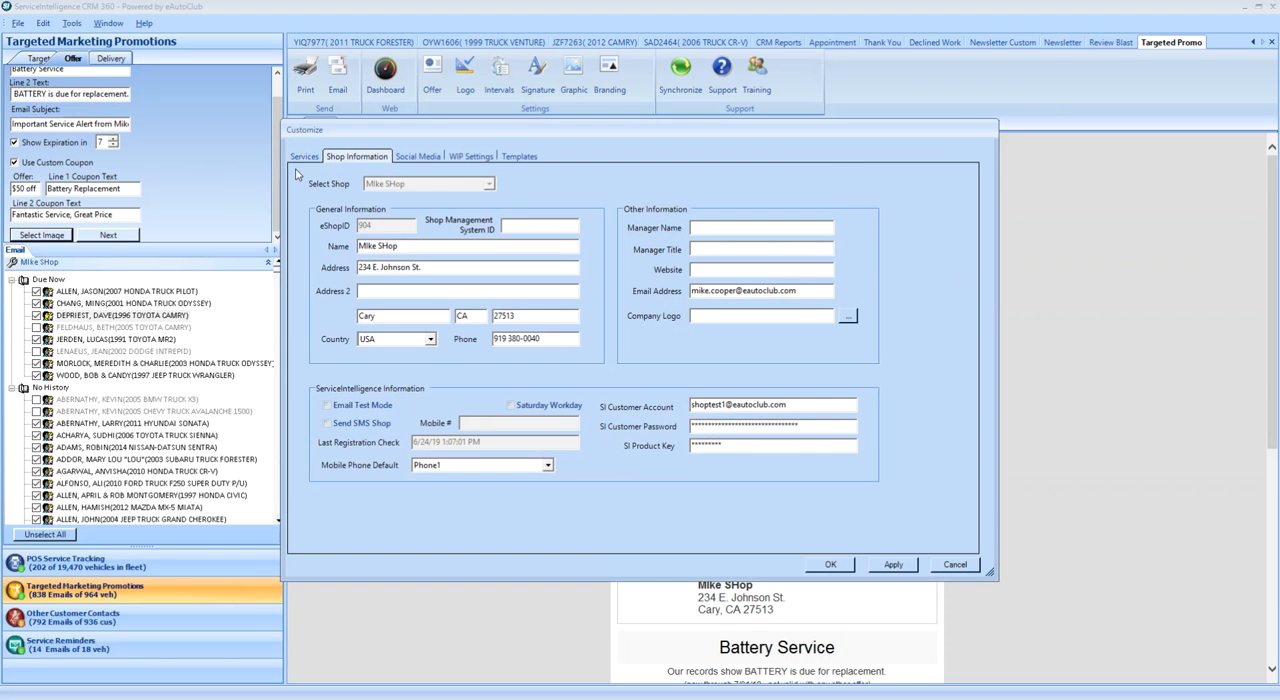
left_click(415, 160)
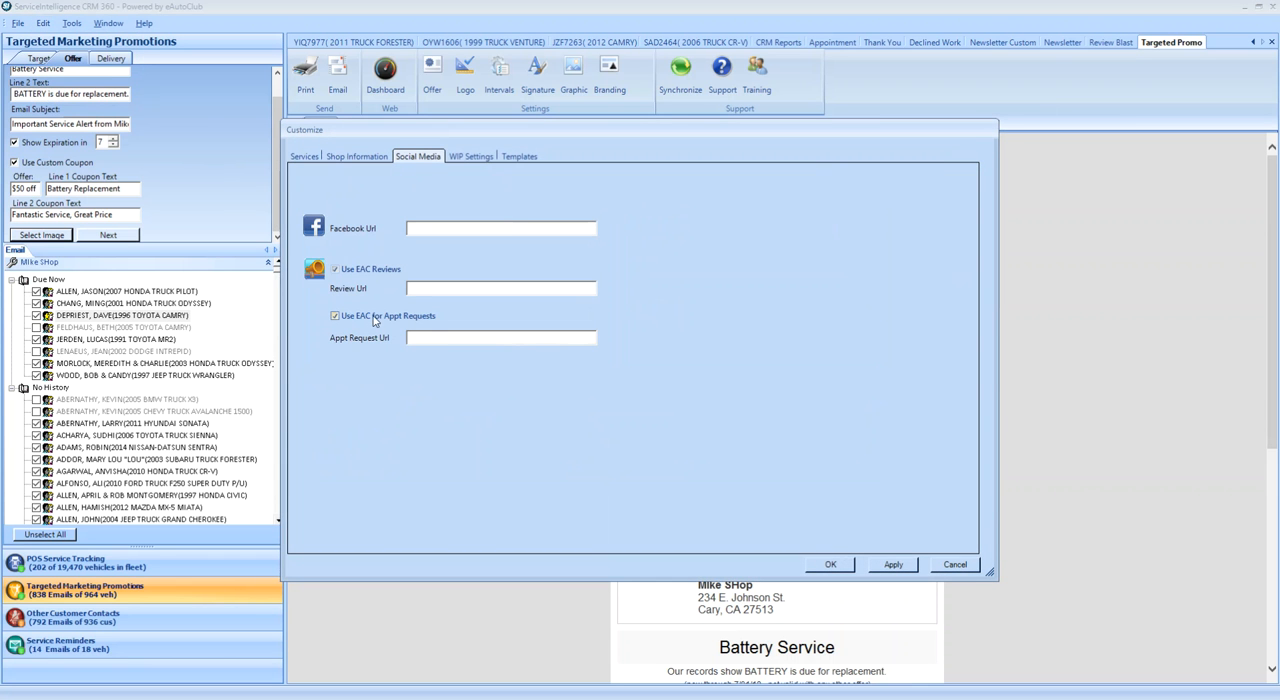
left_click(336, 316)
left_click(843, 567)
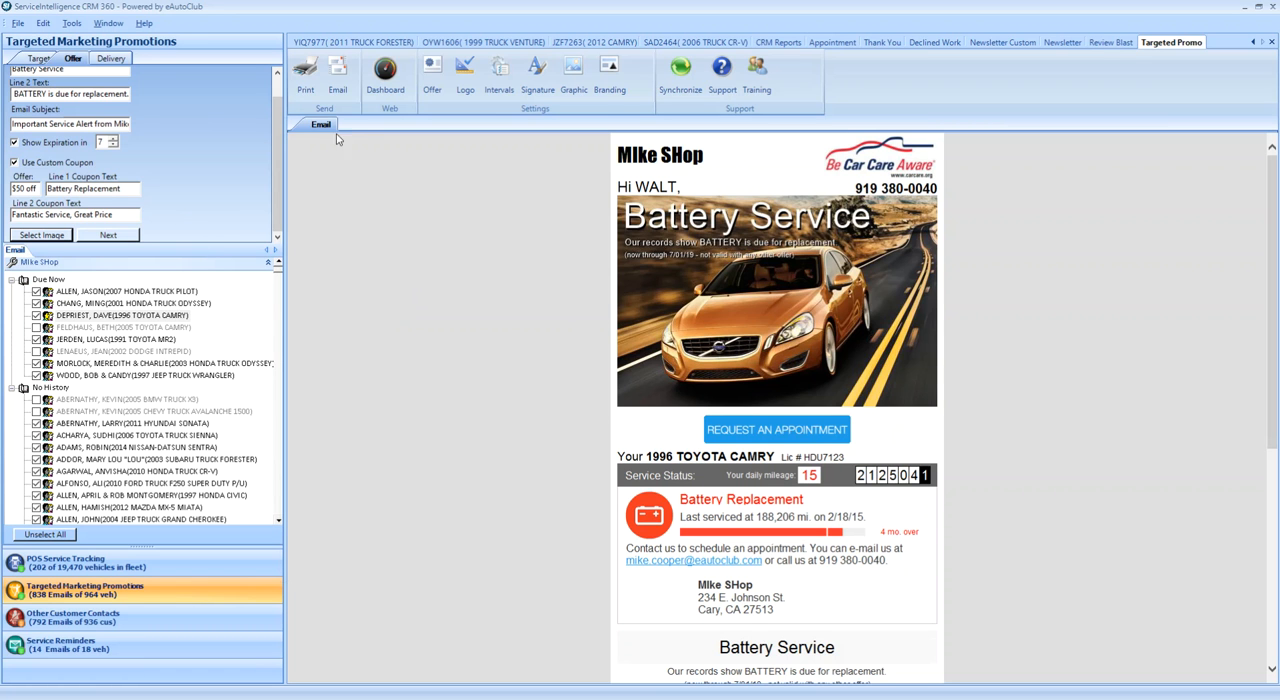
- Review the campaign's delivery coverage with its export and process options, and the Battery Replacement targeting options
left_click(104, 59)
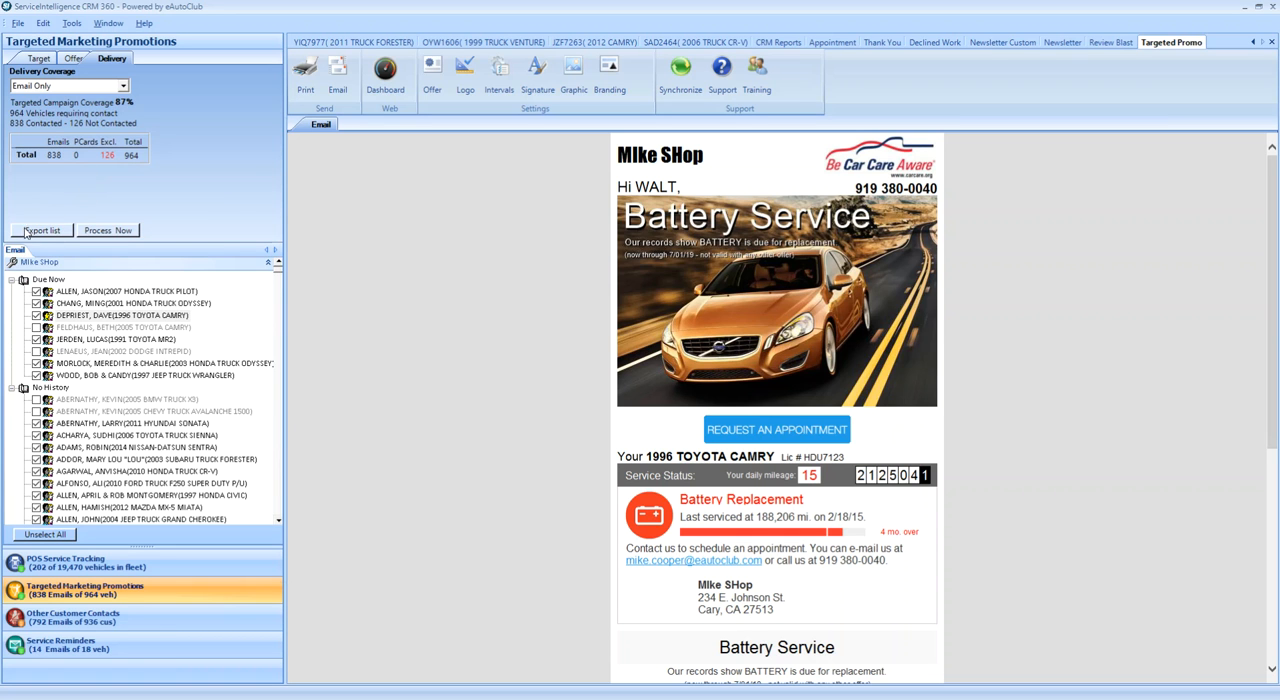
left_click(38, 59)
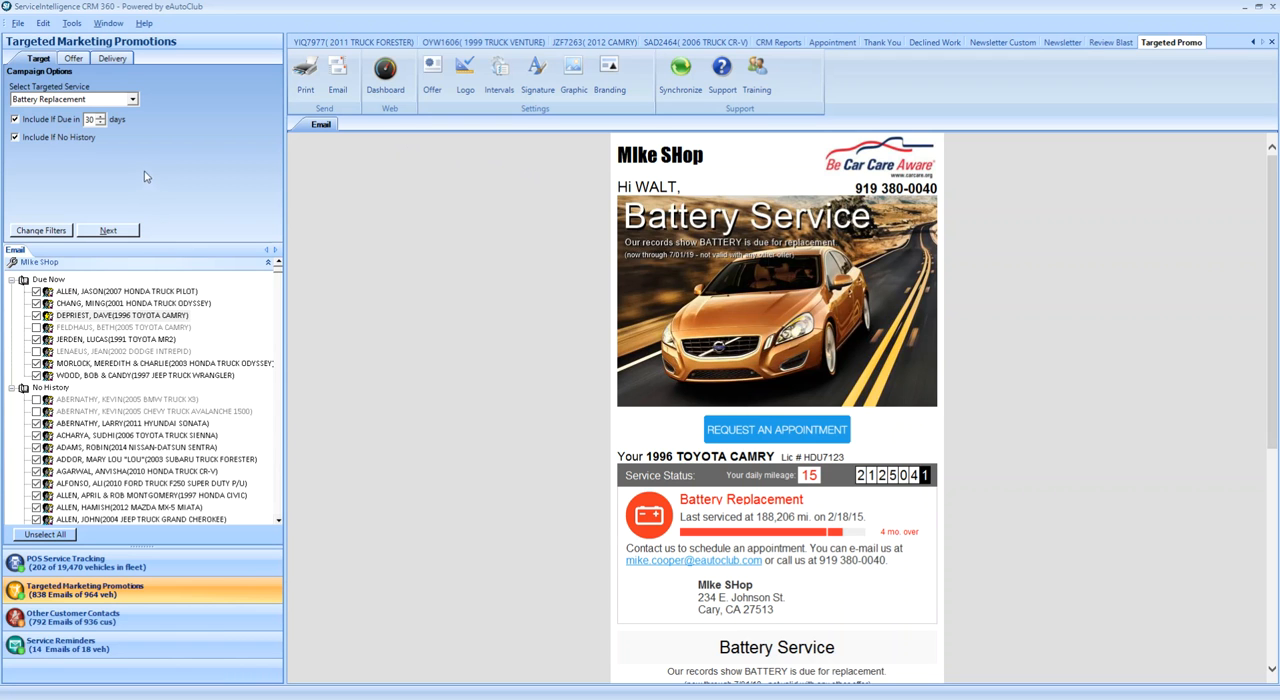
left_click(113, 59)
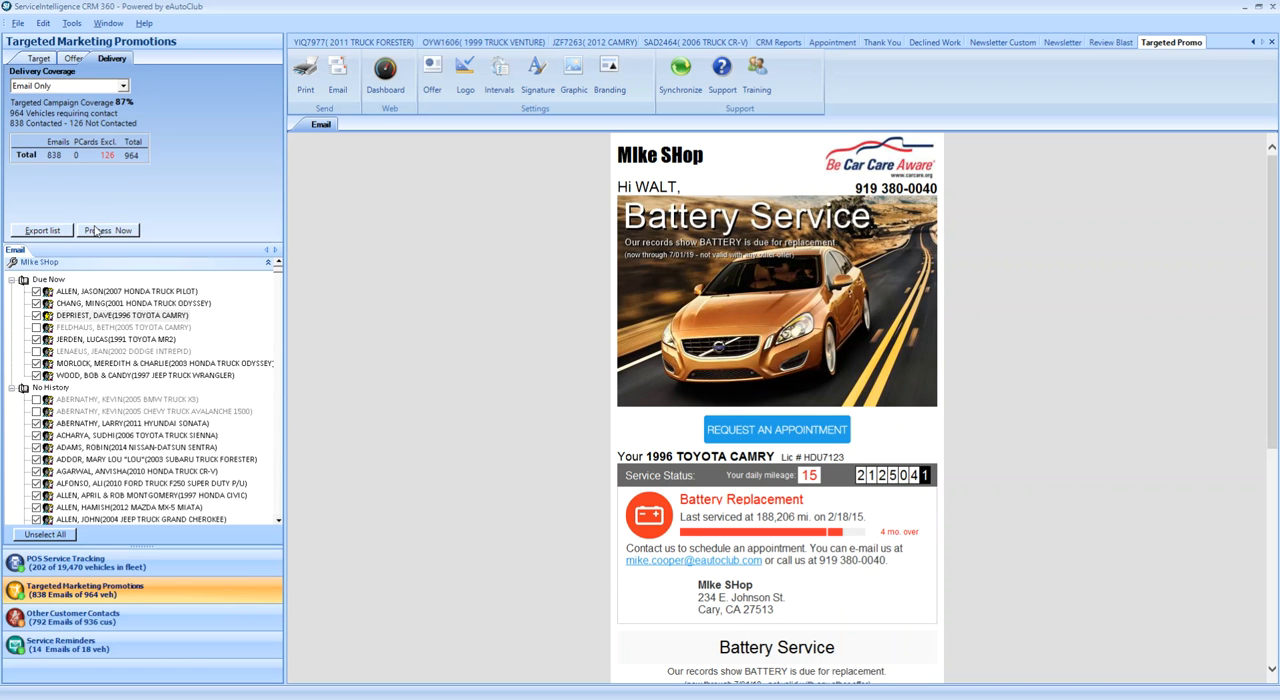
left_click(28, 59)
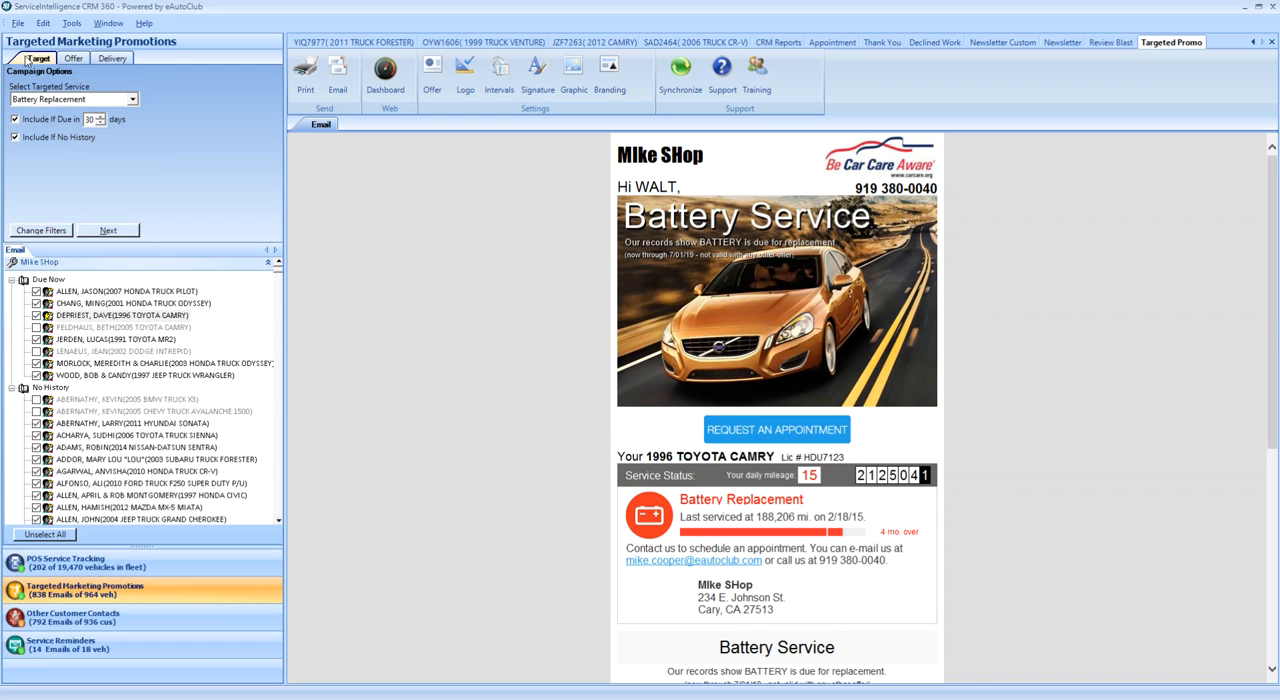